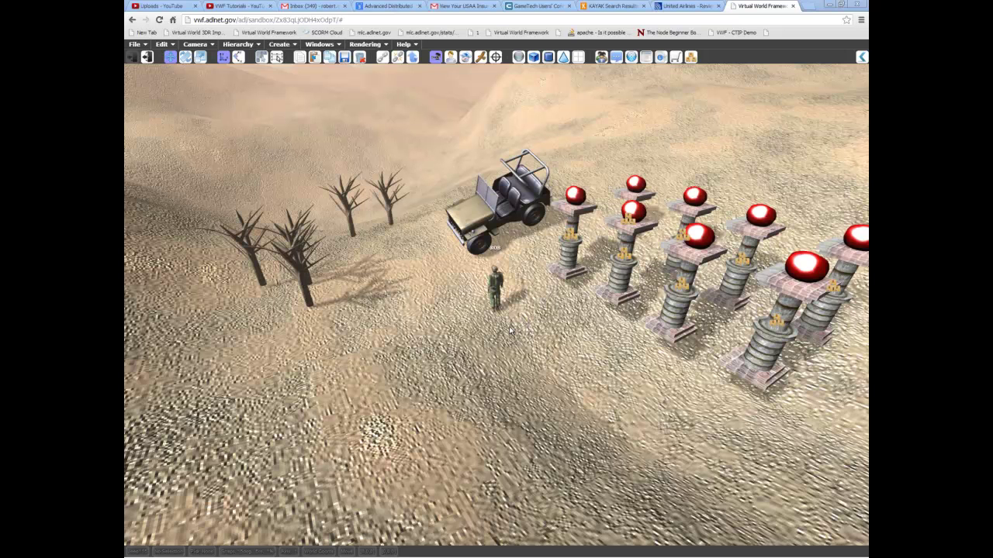
Step: Select a tree, examine its method list in the script editor, and close the editor
{"action": "right_click_drag", "start_coordinate": [430, 354], "coordinate": [437, 283]}
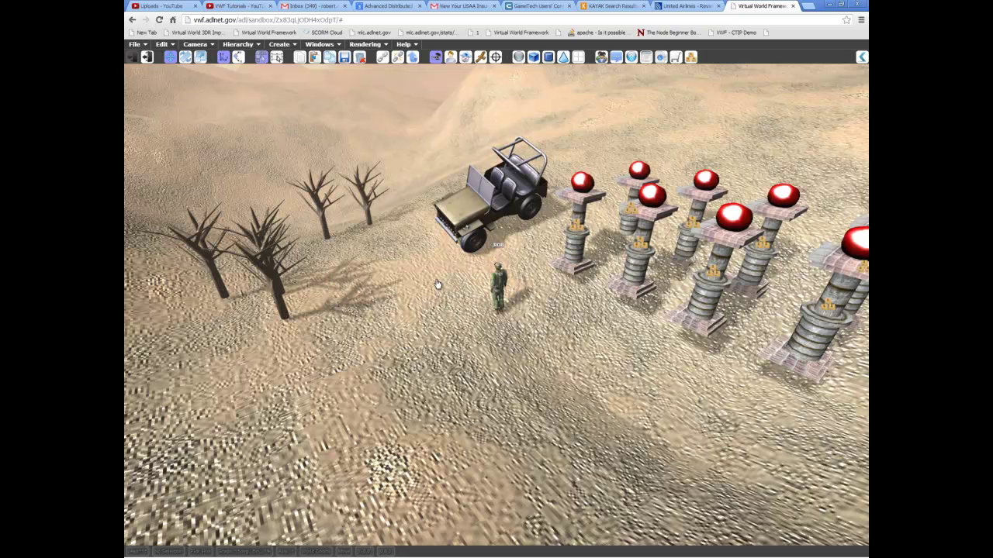
{"action": "left_click", "coordinate": [283, 313]}
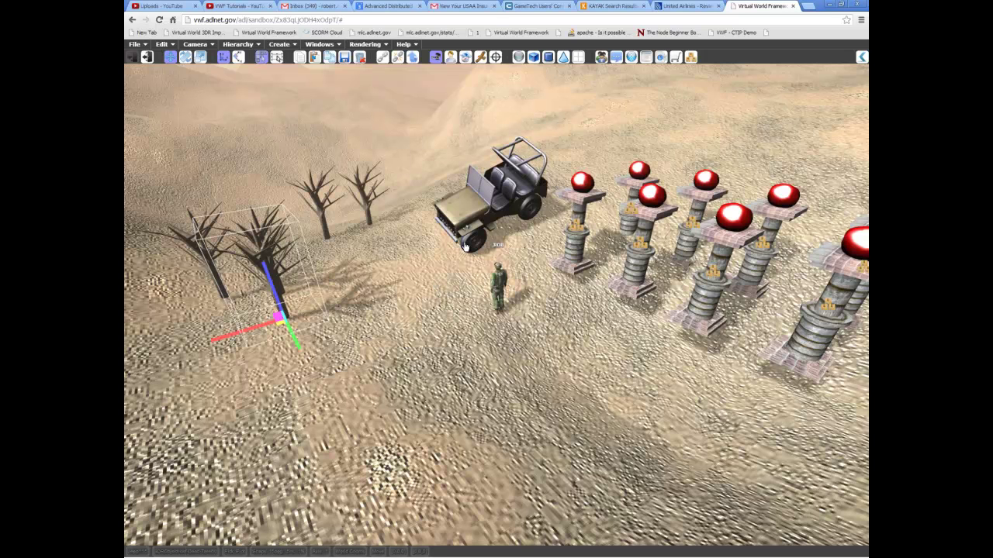
{"action": "left_click", "coordinate": [647, 59]}
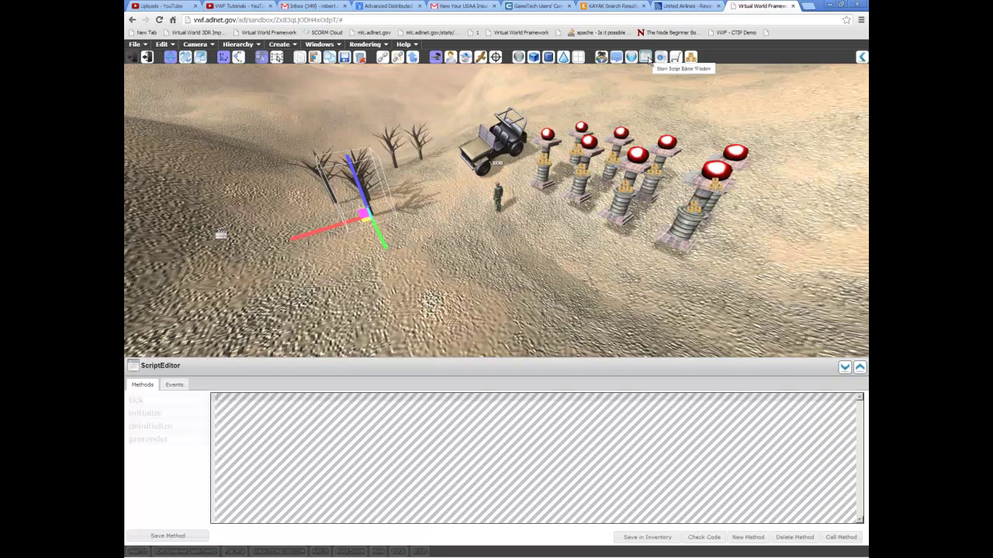
{"action": "left_click", "coordinate": [178, 404]}
{"action": "left_click", "coordinate": [178, 415]}
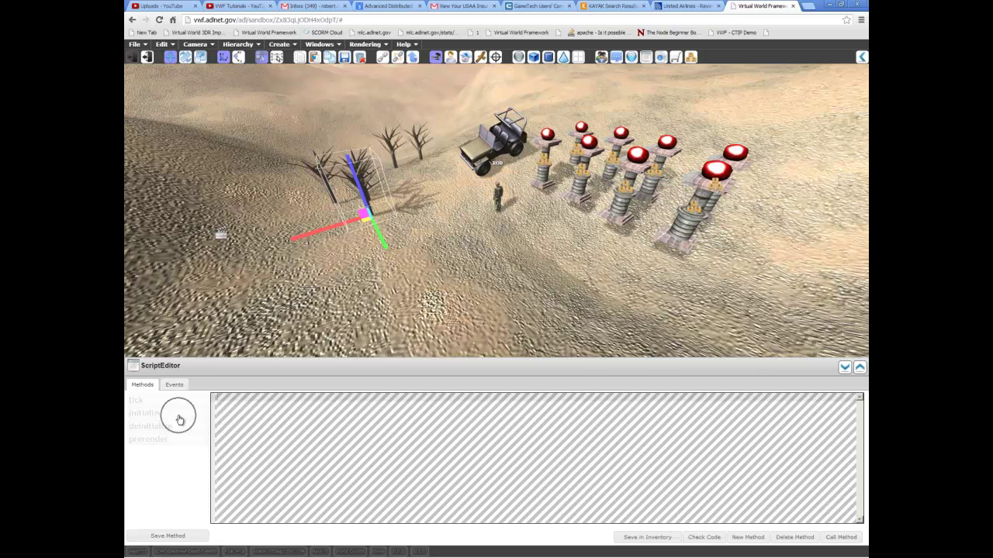
{"action": "left_click", "coordinate": [180, 429]}
{"action": "left_click", "coordinate": [758, 537]}
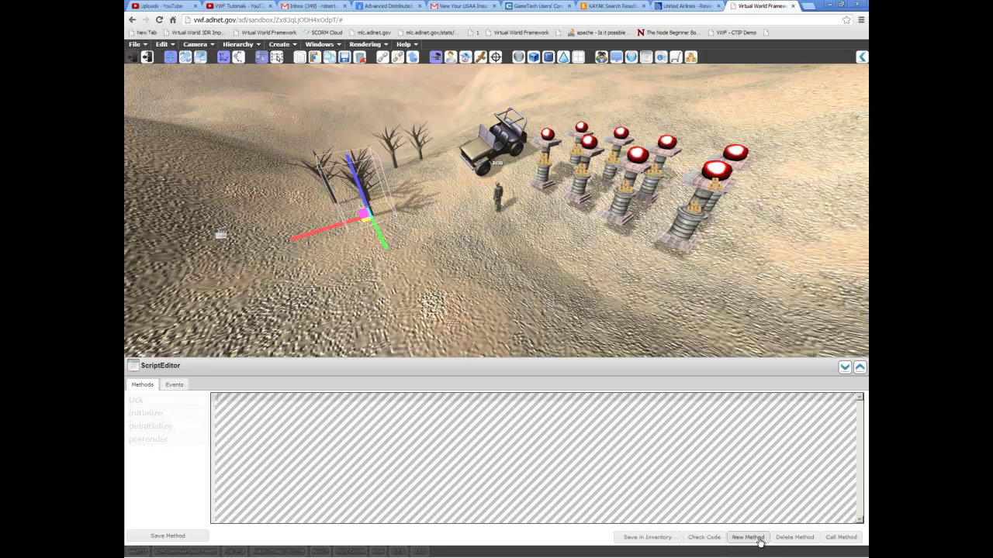
{"action": "left_click", "coordinate": [843, 369]}
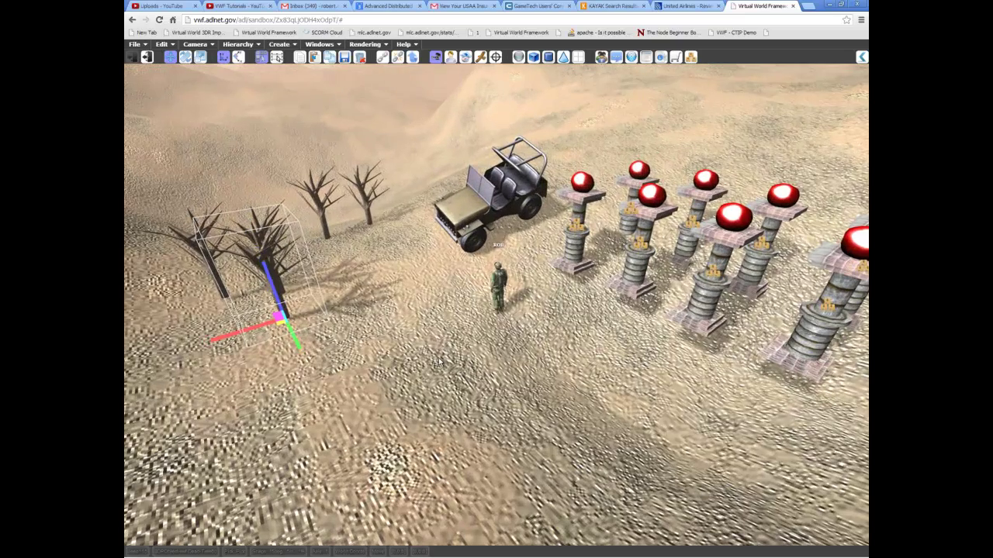
{"action": "right_click_drag", "start_coordinate": [552, 284], "coordinate": [449, 342]}
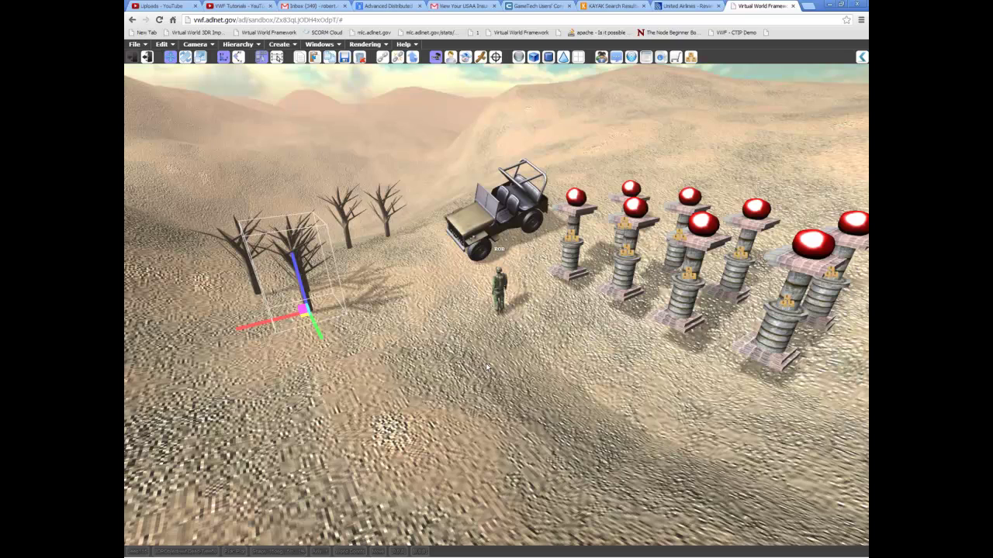
{"action": "right_click_drag", "start_coordinate": [468, 374], "coordinate": [478, 399]}
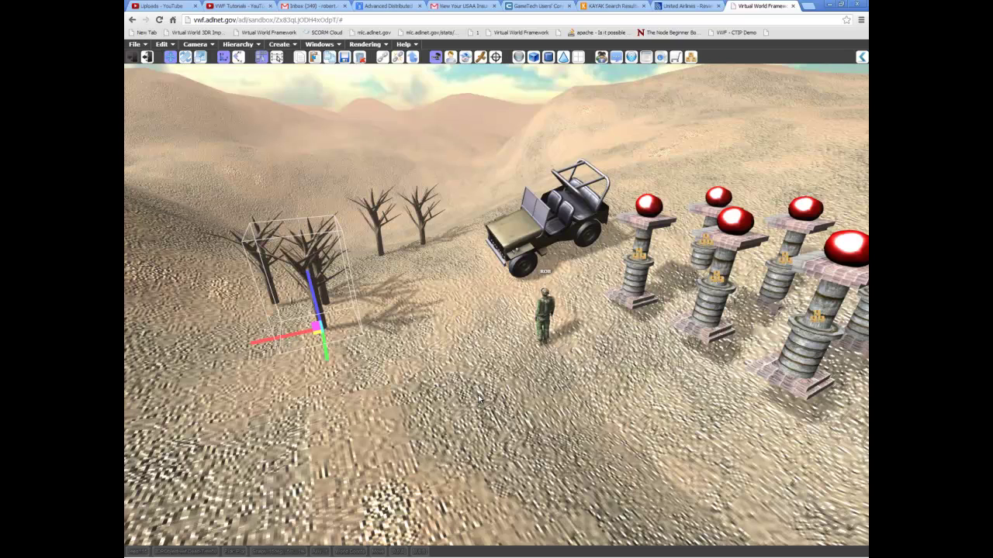
{"action": "middle_click_drag", "start_coordinate": [466, 381], "coordinate": [450, 362]}
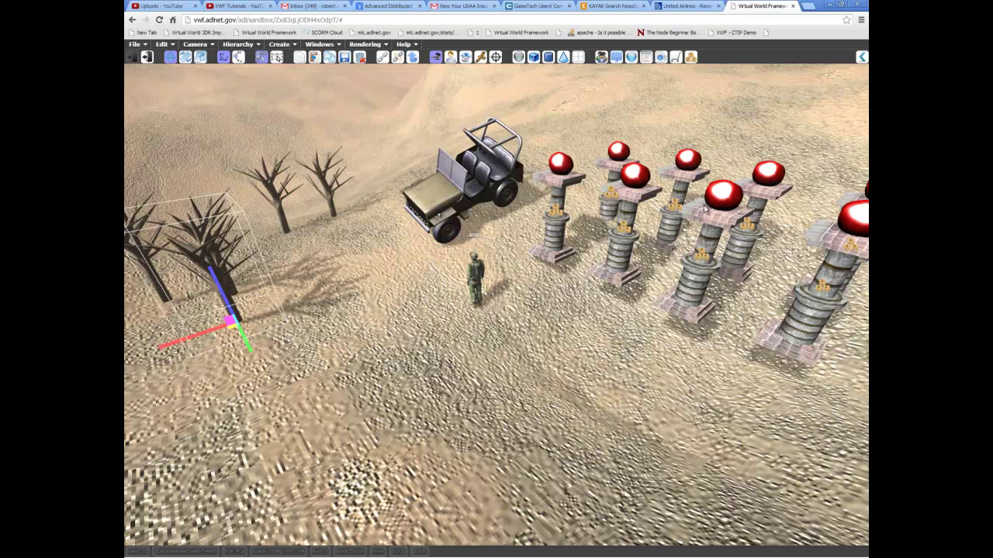
{"action": "left_click", "coordinate": [638, 178]}
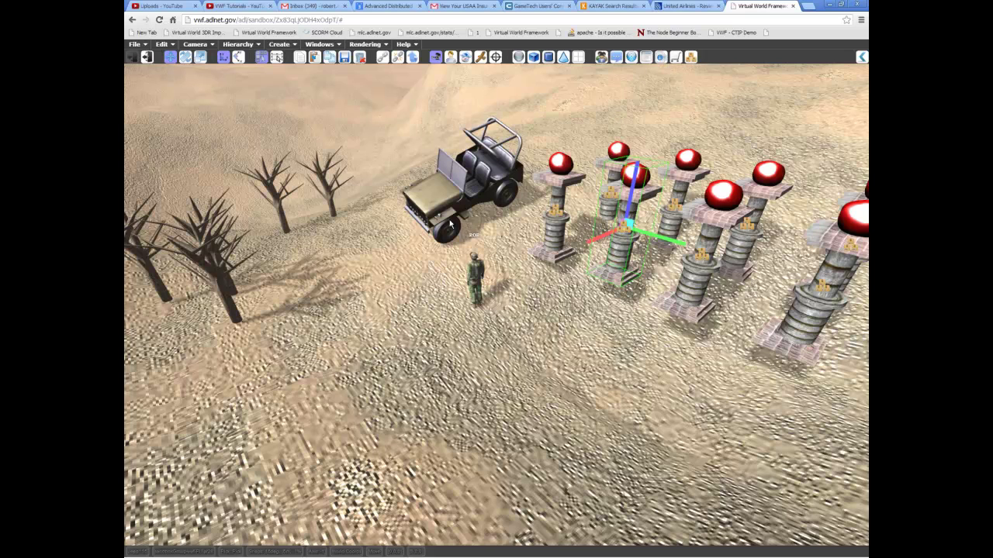
{"action": "middle_click_drag", "start_coordinate": [449, 224], "coordinate": [328, 197]}
{"action": "middle_click_drag", "start_coordinate": [412, 316], "coordinate": [414, 304]}
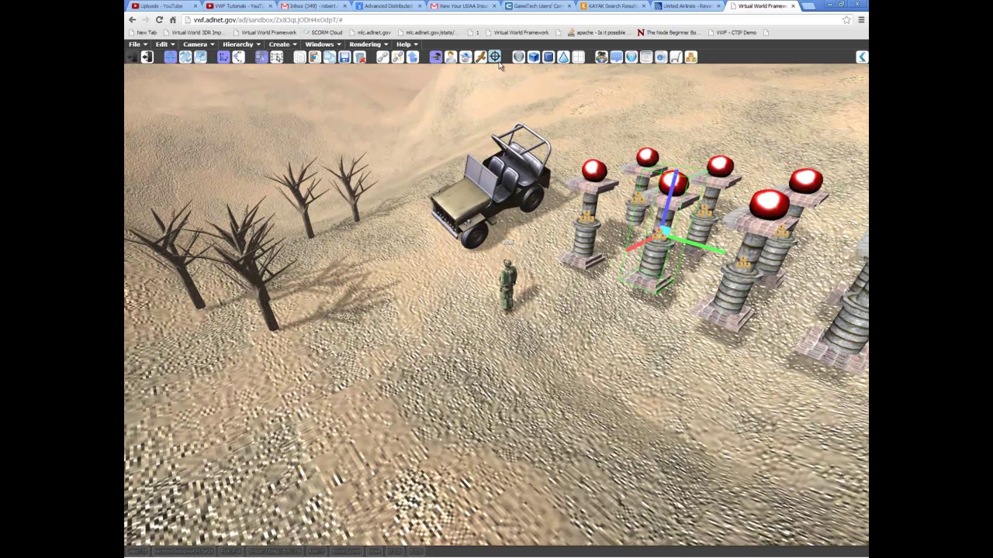
Step: Create a sphere on the ground next to the soldier avatar and set its radius to 1.9
{"action": "left_click_drag", "start_coordinate": [496, 57], "coordinate": [496, 308]}
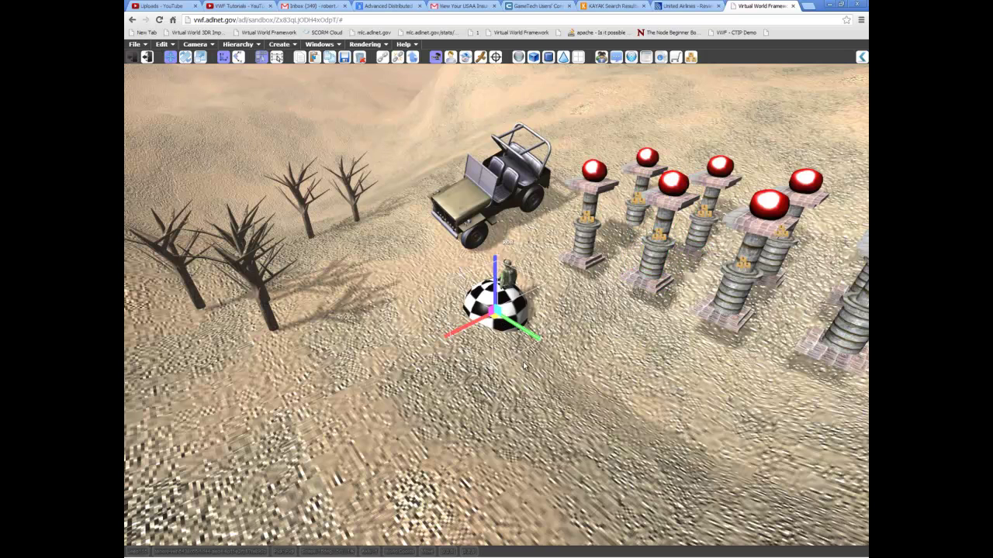
{"action": "left_click", "coordinate": [663, 60]}
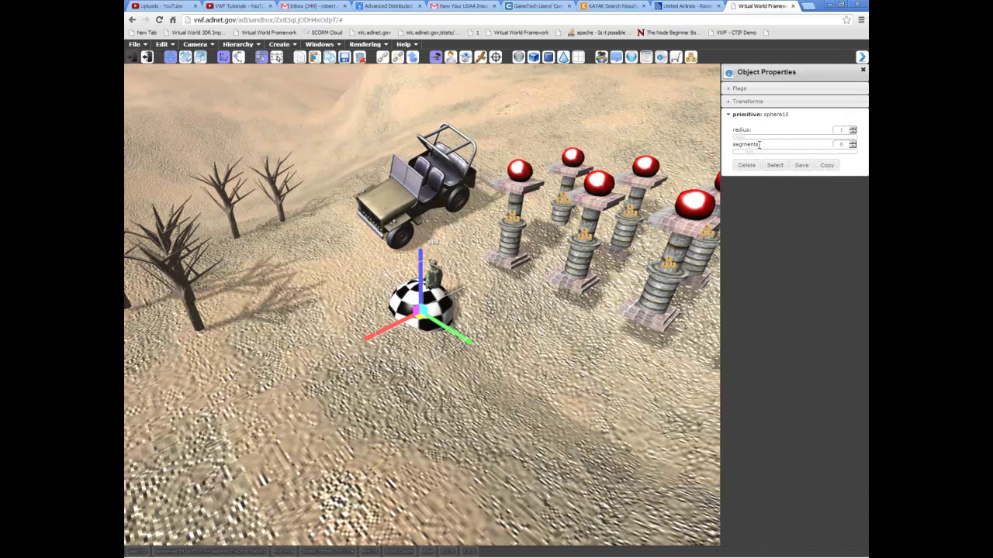
{"action": "mouse_move", "coordinate": [737, 137]}
{"action": "left_mouse_down"}
{"action": "mouse_move", "coordinate": [761, 141]}
{"action": "mouse_move", "coordinate": [743, 135]}
{"action": "left_mouse_up"}
{"action": "scroll", "coordinate": [601, 295], "scroll_direction": "up", "scroll_amount": 3}
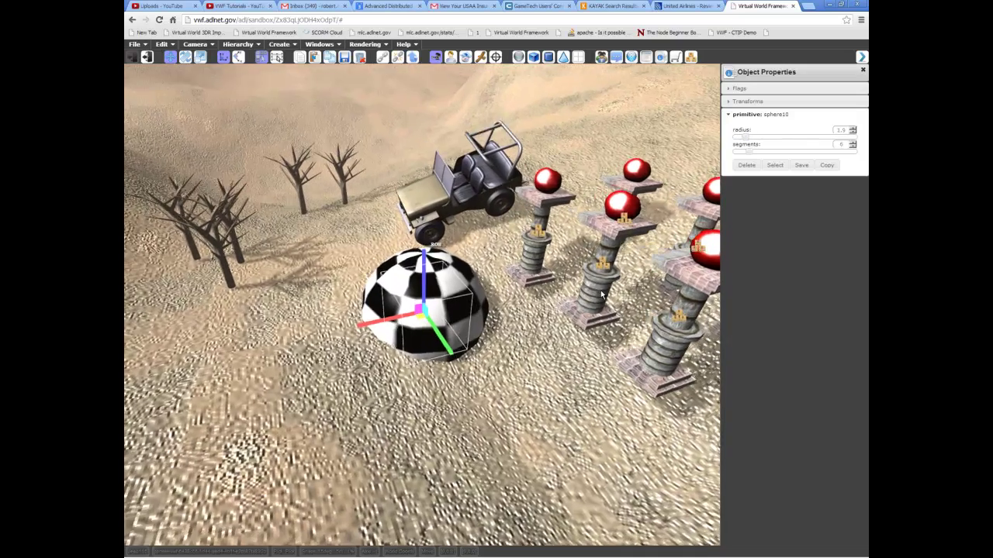
{"action": "left_click", "coordinate": [470, 319]}
{"action": "scroll", "coordinate": [471, 319], "scroll_direction": "up", "scroll_amount": 4}
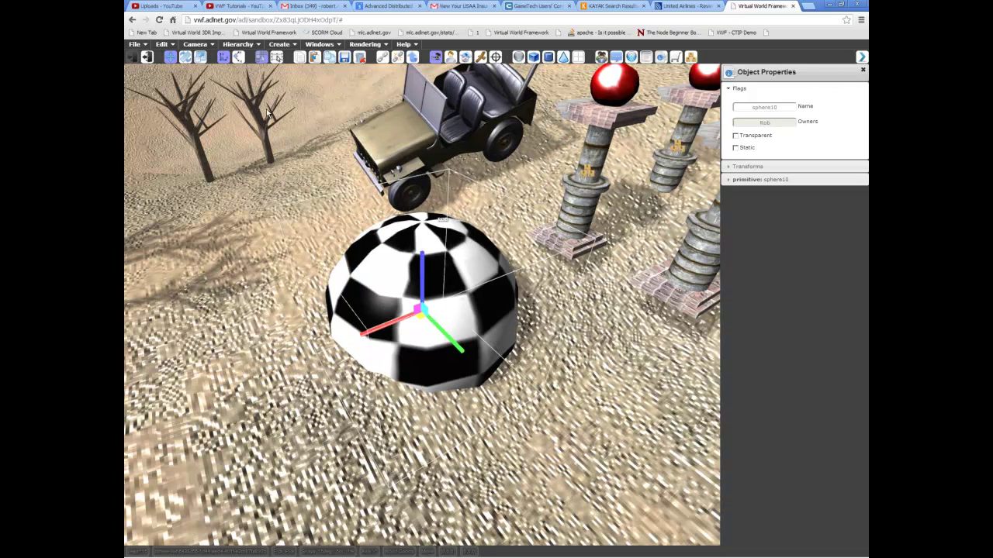
Step: Add the Rotator behavior from the Global Inventory to the sphere and close the inventory
{"action": "left_click", "coordinate": [332, 47]}
{"action": "left_click", "coordinate": [336, 126]}
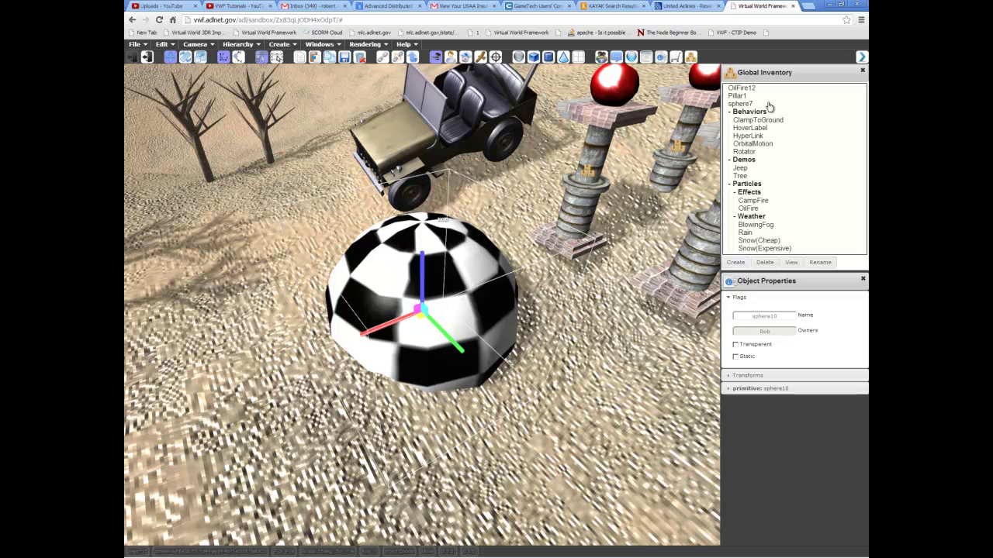
{"action": "left_click", "coordinate": [742, 152]}
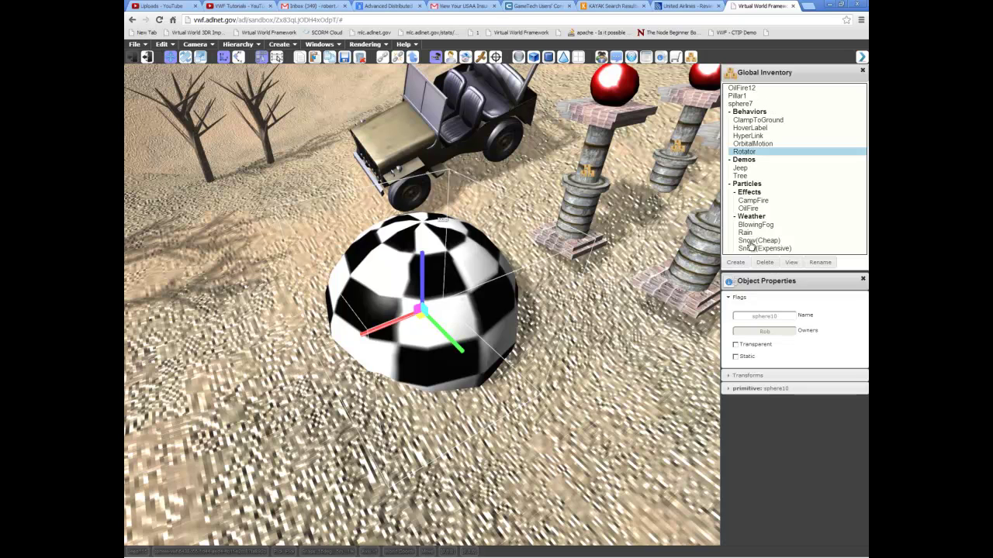
{"action": "left_click", "coordinate": [861, 72]}
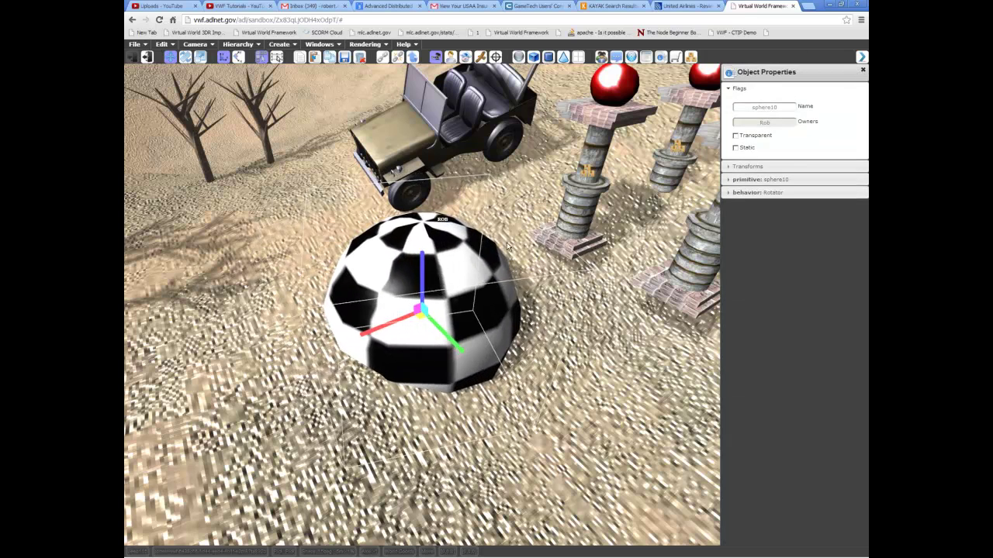
Step: Set the rotation amount of the sphere's Rotator behavior to 6
{"action": "left_click", "coordinate": [776, 180]}
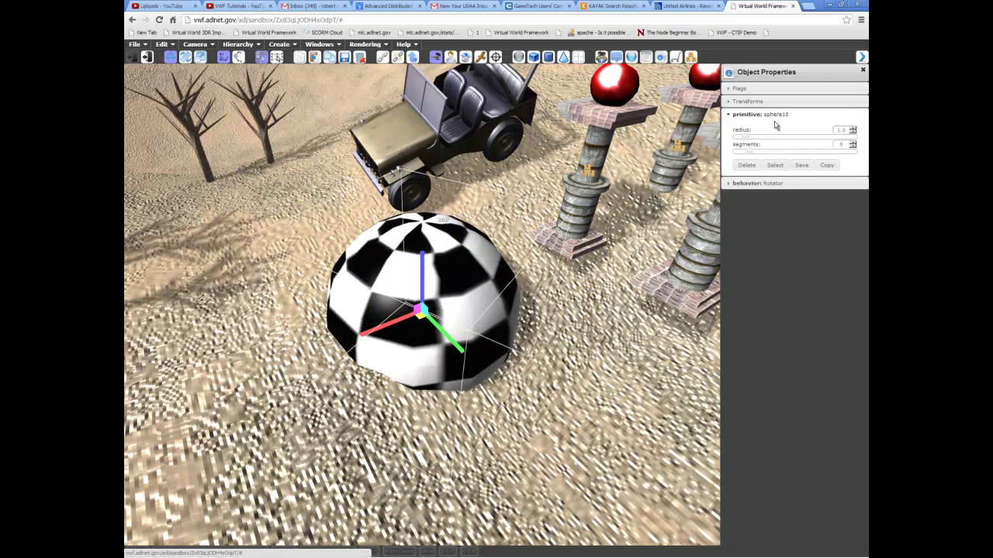
{"action": "left_click", "coordinate": [758, 184]}
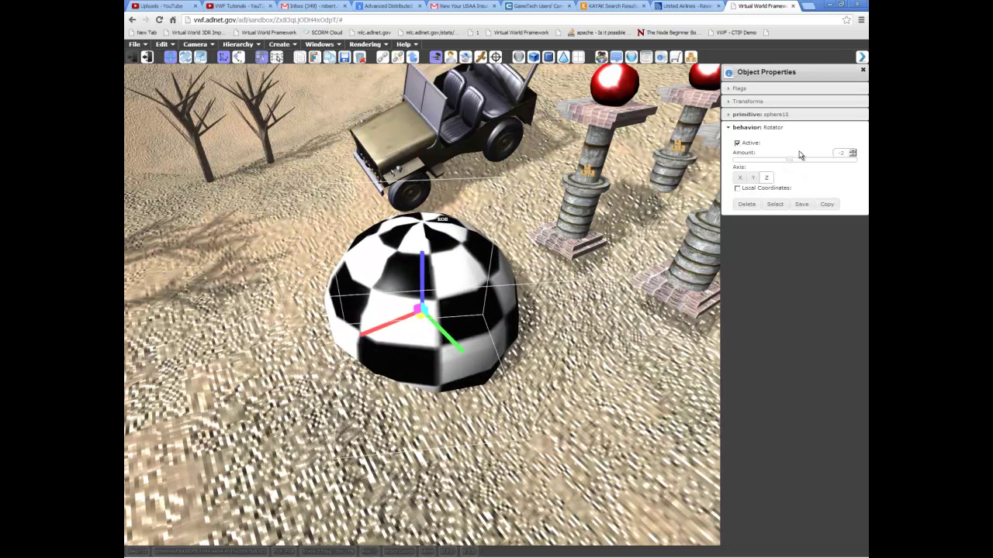
{"action": "left_click_drag", "start_coordinate": [788, 163], "coordinate": [813, 159]}
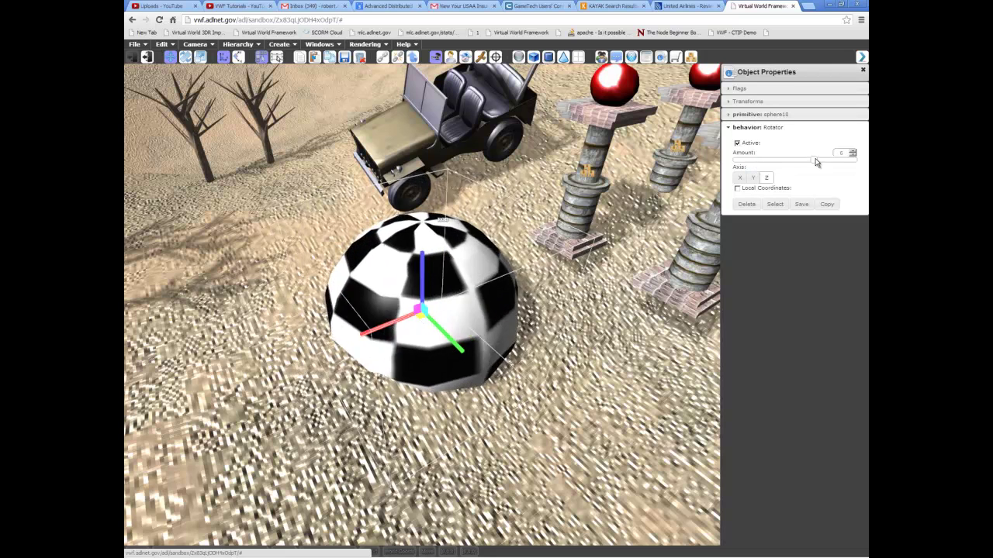
Step: Set the Rotator's axis to Y and enable its Local Coordinates option
{"action": "left_click", "coordinate": [752, 179]}
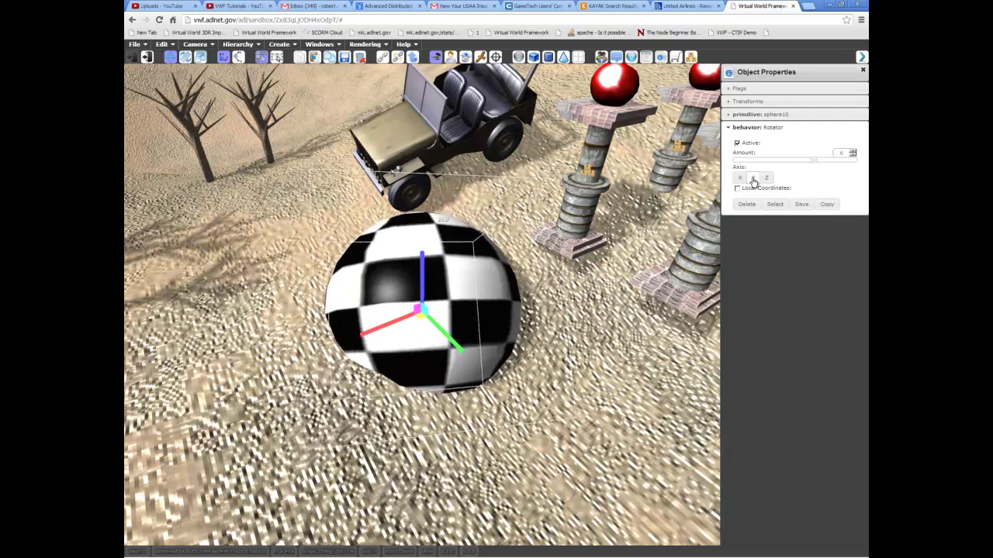
{"action": "middle_click_drag", "start_coordinate": [474, 281], "coordinate": [434, 285]}
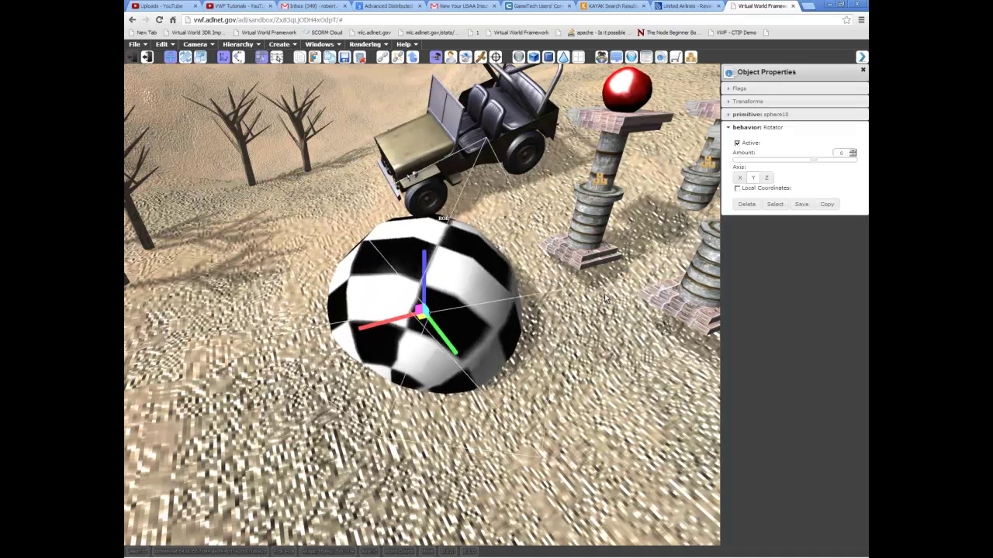
{"action": "left_click", "coordinate": [767, 179]}
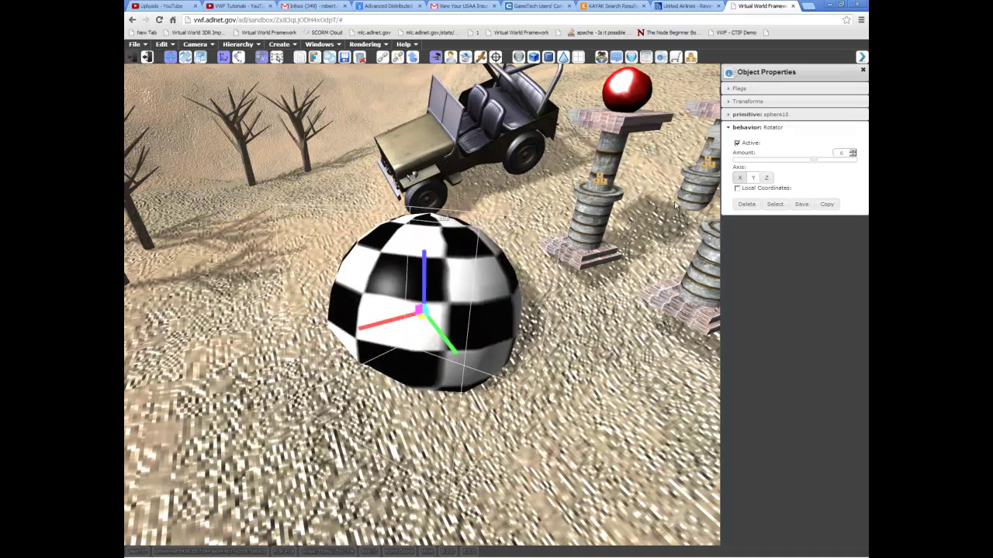
{"action": "left_click", "coordinate": [737, 188]}
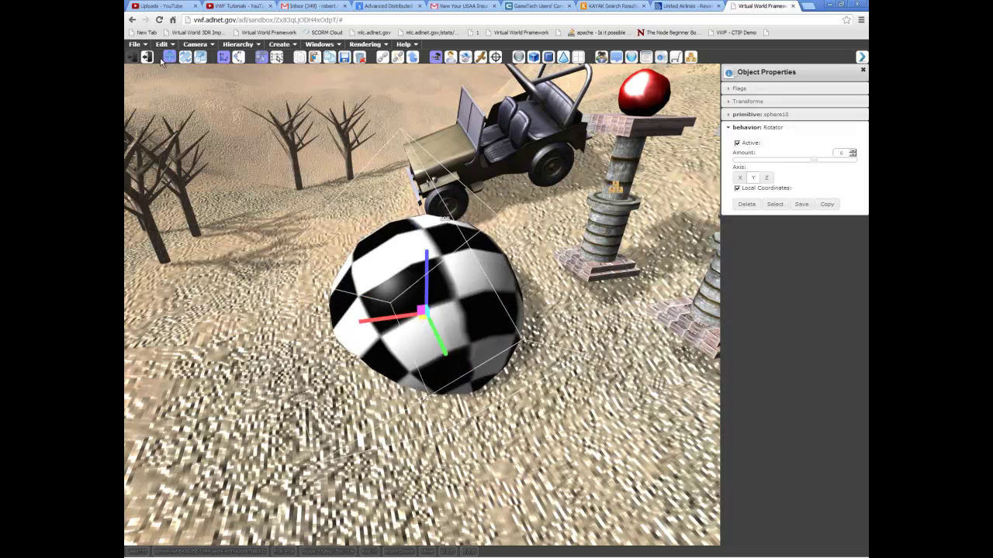
Step: Show the transform gizmo in local coordinates and set the Rotator to the Z axis with Local Coordinates off
{"action": "left_click", "coordinate": [238, 58]}
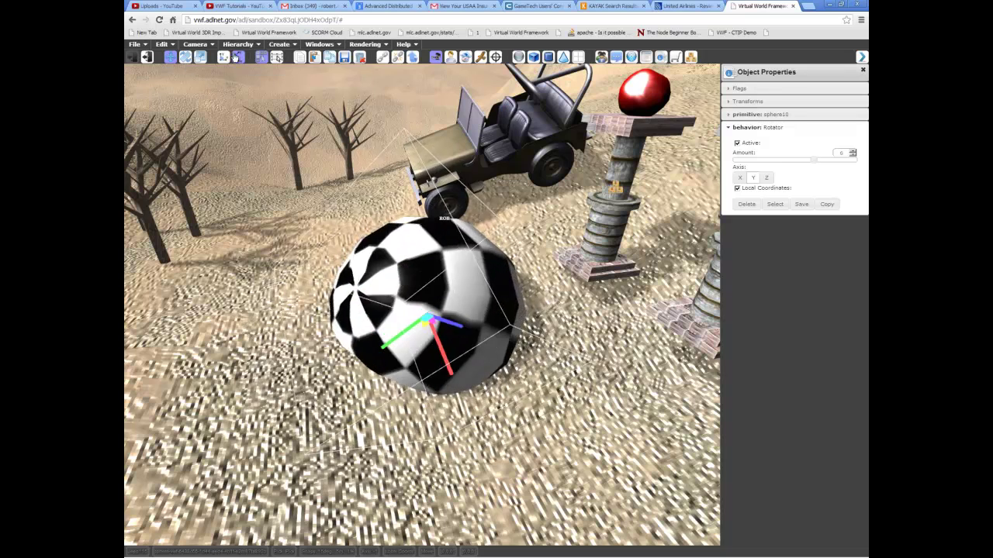
{"action": "middle_click_drag", "start_coordinate": [545, 419], "coordinate": [439, 314]}
{"action": "left_click", "coordinate": [767, 178]}
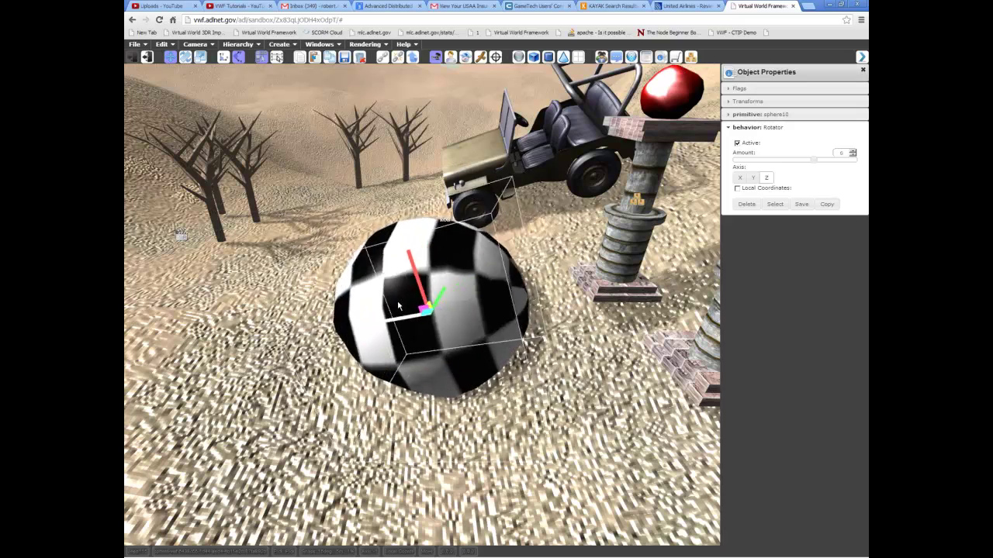
Step: Open the script editor and select the sphere's Rotator behavior as the object to inspect
{"action": "left_click", "coordinate": [645, 57]}
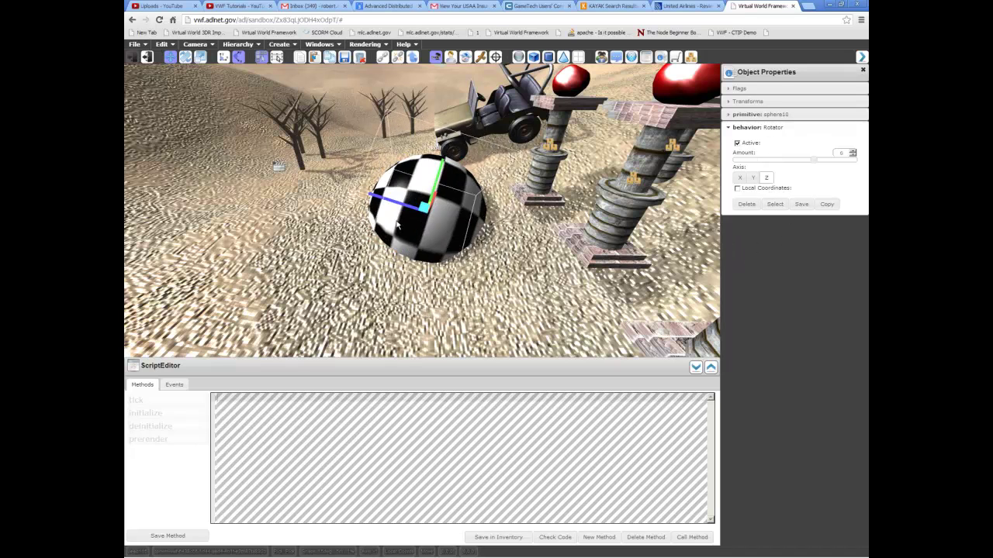
{"action": "left_click", "coordinate": [770, 89]}
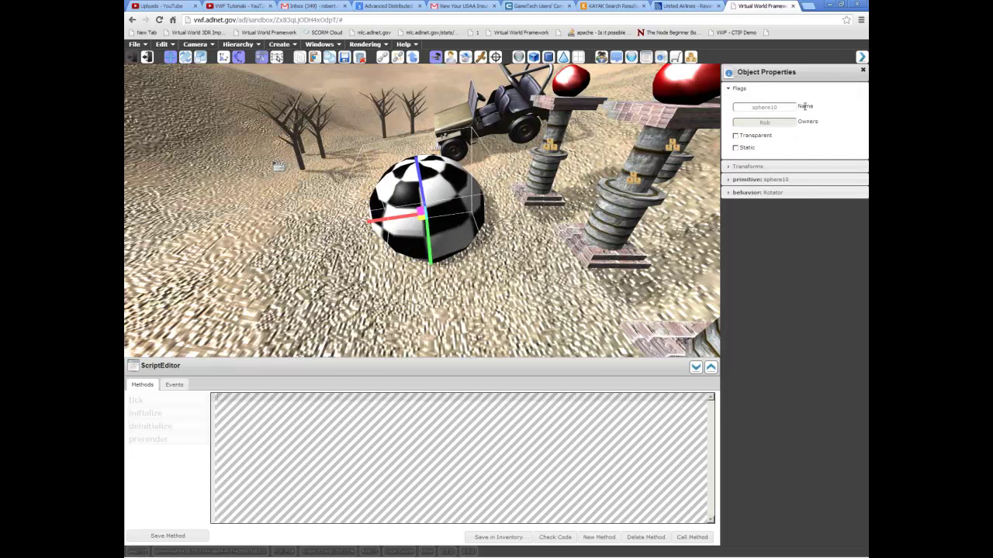
{"action": "left_click", "coordinate": [768, 192]}
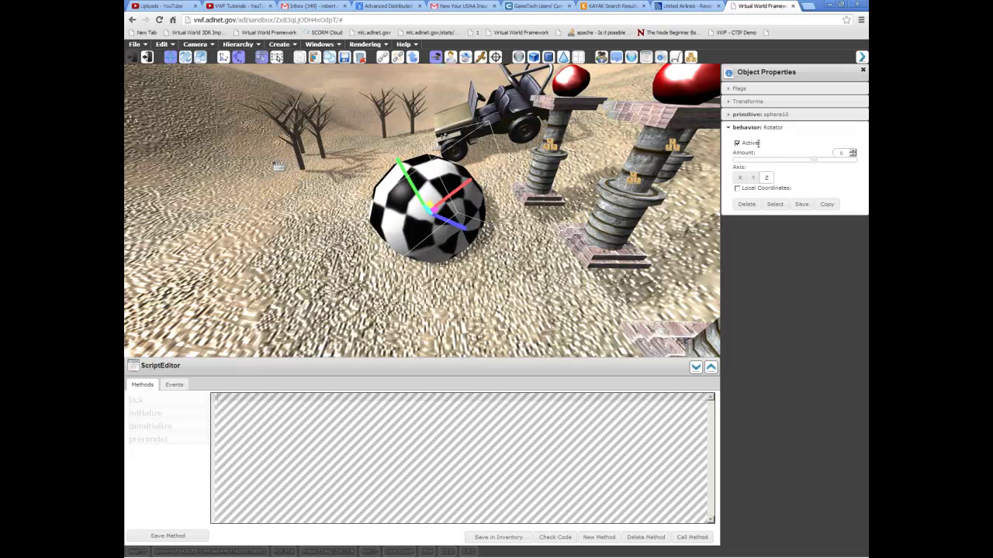
{"action": "left_click", "coordinate": [775, 205]}
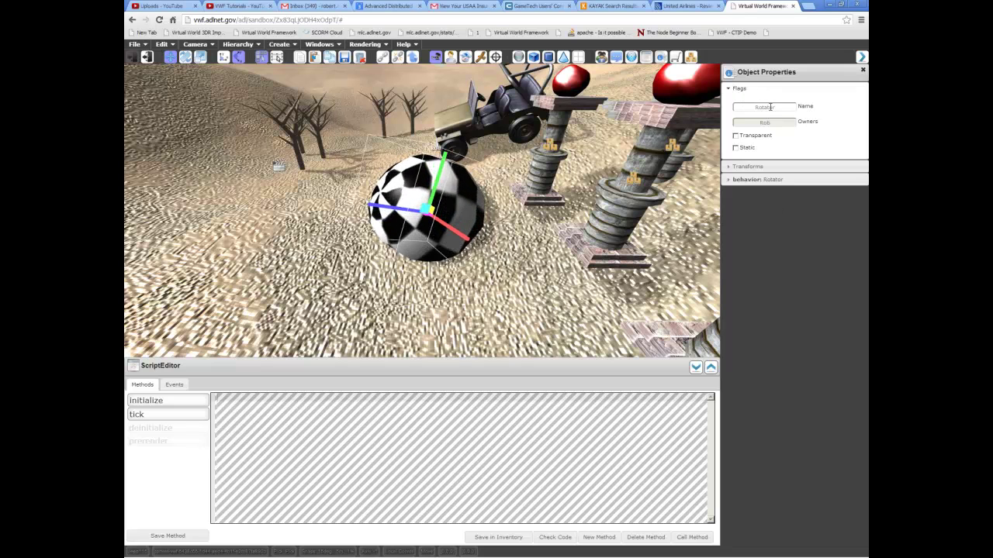
Step: Examine the code of the Rotator's tick method and compare it with the behavior's editable properties
{"action": "left_click", "coordinate": [188, 418]}
{"action": "scroll", "coordinate": [559, 420], "scroll_direction": "up", "scroll_amount": 3}
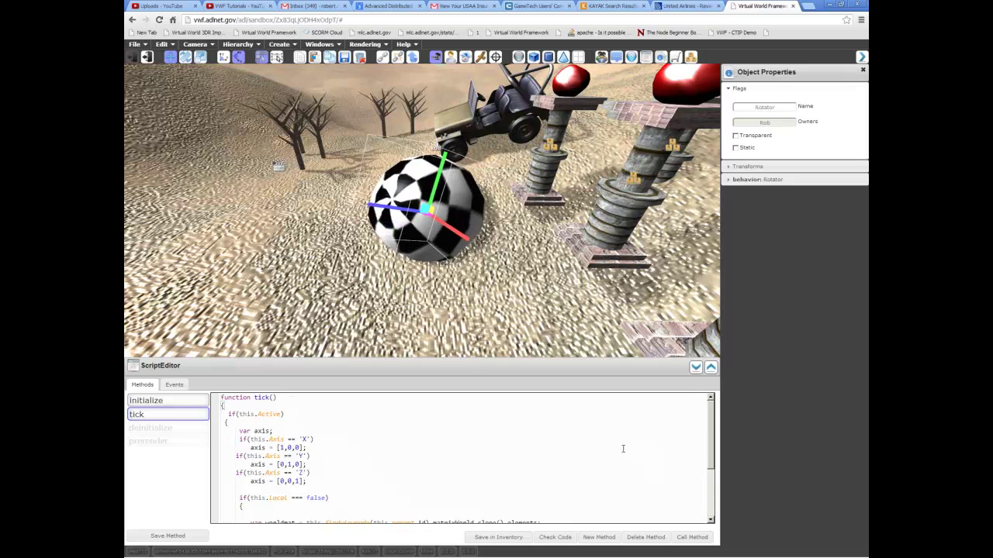
{"action": "scroll", "coordinate": [623, 448], "scroll_direction": "down", "scroll_amount": 3}
{"action": "left_click_drag", "start_coordinate": [709, 470], "coordinate": [710, 411]}
{"action": "scroll", "coordinate": [348, 426], "scroll_direction": "down", "scroll_amount": 3}
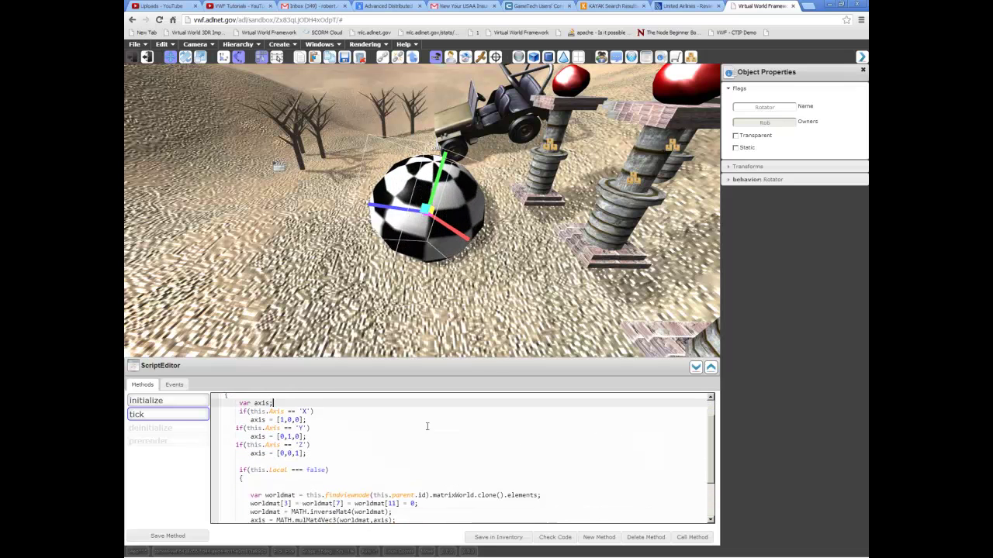
{"action": "left_click_drag", "start_coordinate": [712, 464], "coordinate": [683, 318]}
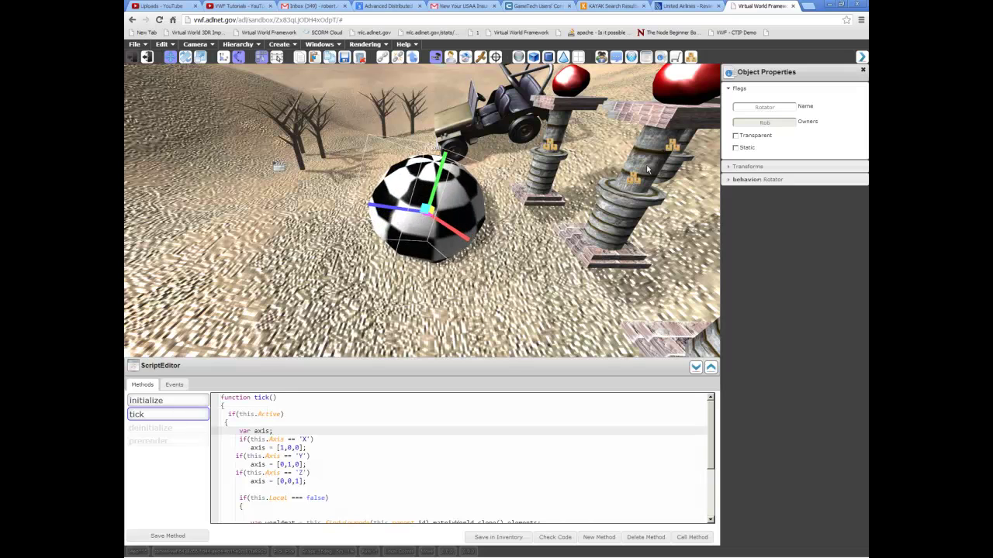
{"action": "left_click", "coordinate": [781, 180]}
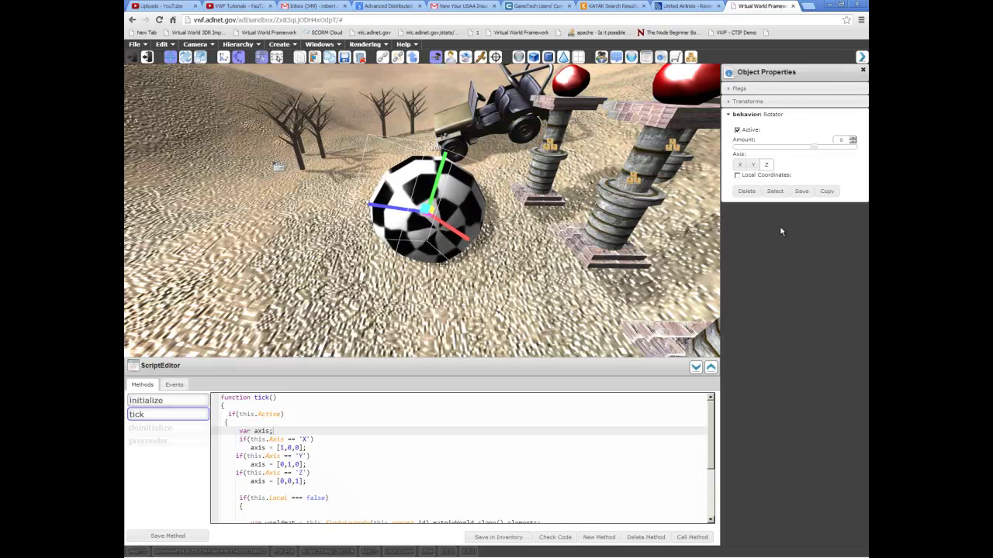
Step: Compare the components attached to the terrain plane and the sphere, including the plane's modifier and the sphere's Rotator behavior
{"action": "left_click", "coordinate": [473, 207]}
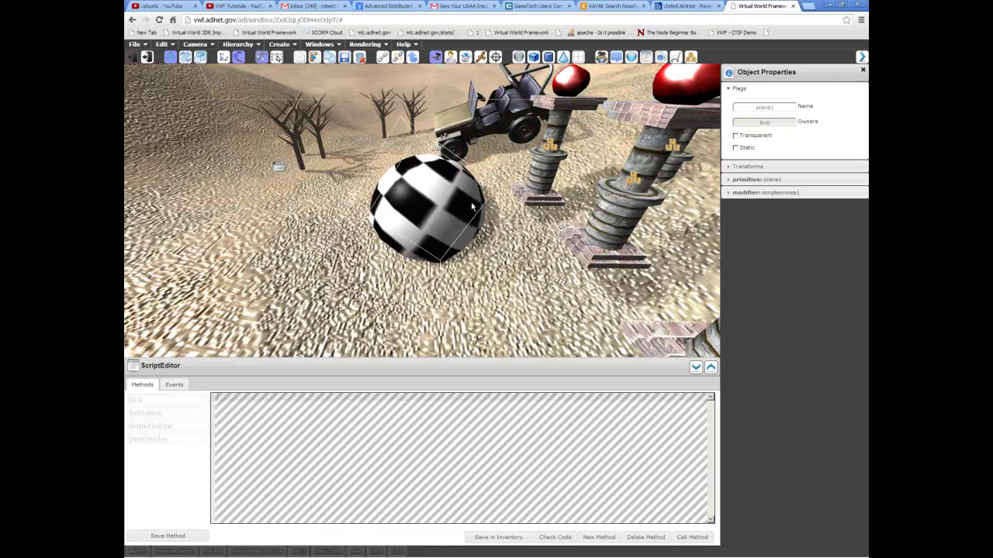
{"action": "left_click", "coordinate": [793, 192]}
{"action": "left_click", "coordinate": [428, 203]}
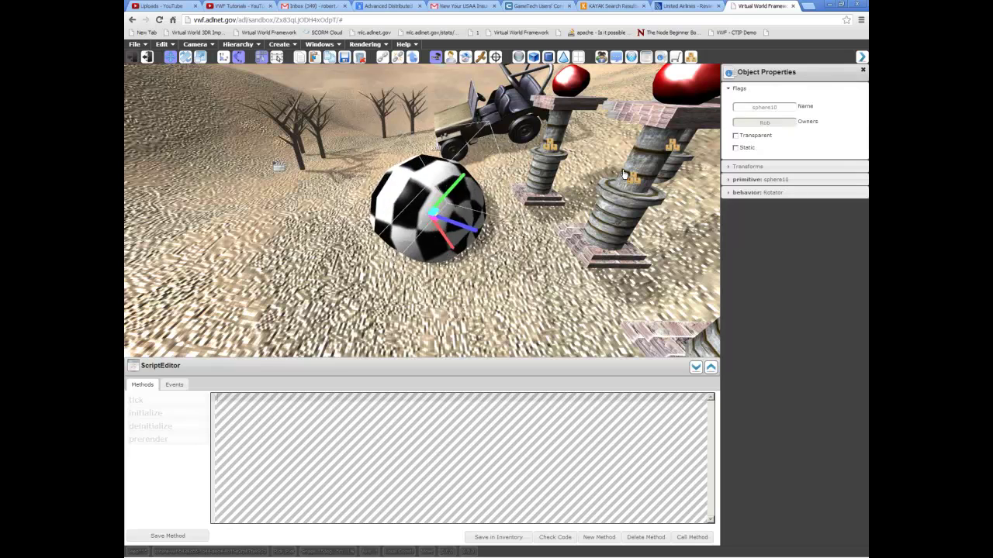
{"action": "left_click", "coordinate": [778, 193]}
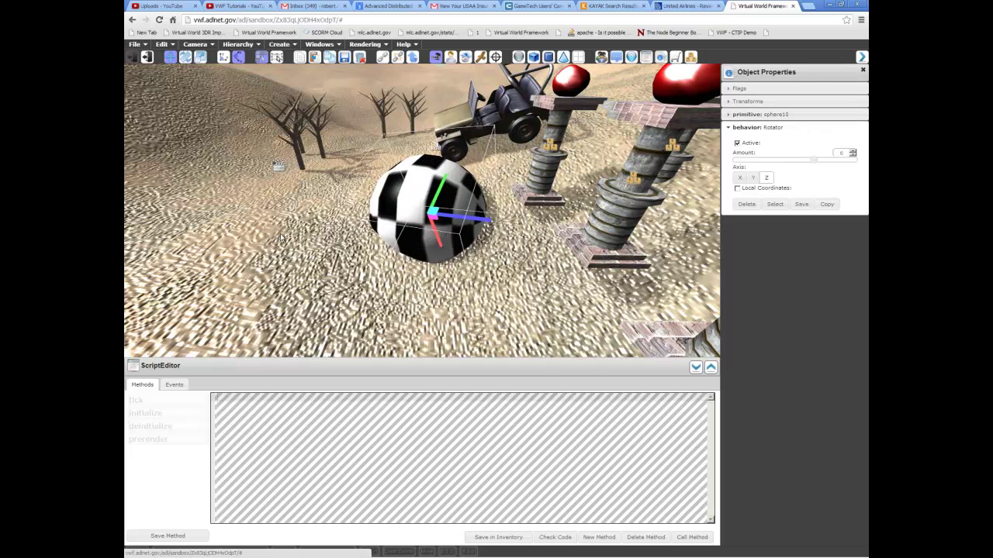
{"action": "left_click", "coordinate": [223, 206]}
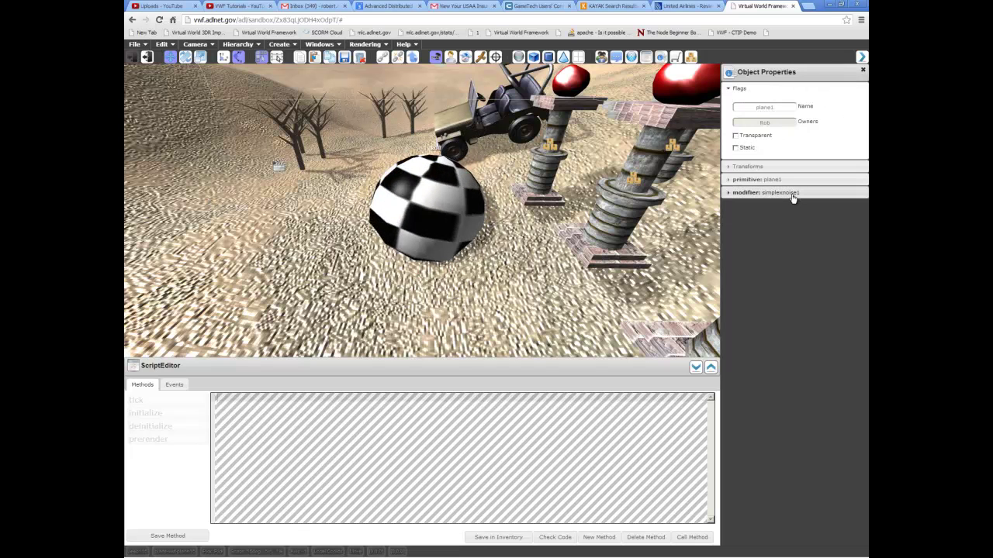
{"action": "left_click", "coordinate": [441, 214]}
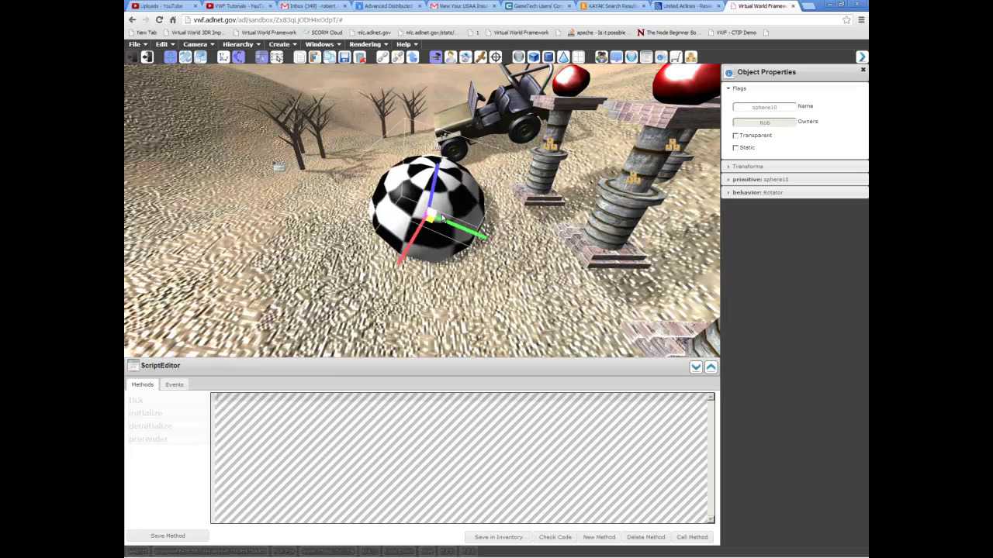
{"action": "left_click", "coordinate": [750, 192]}
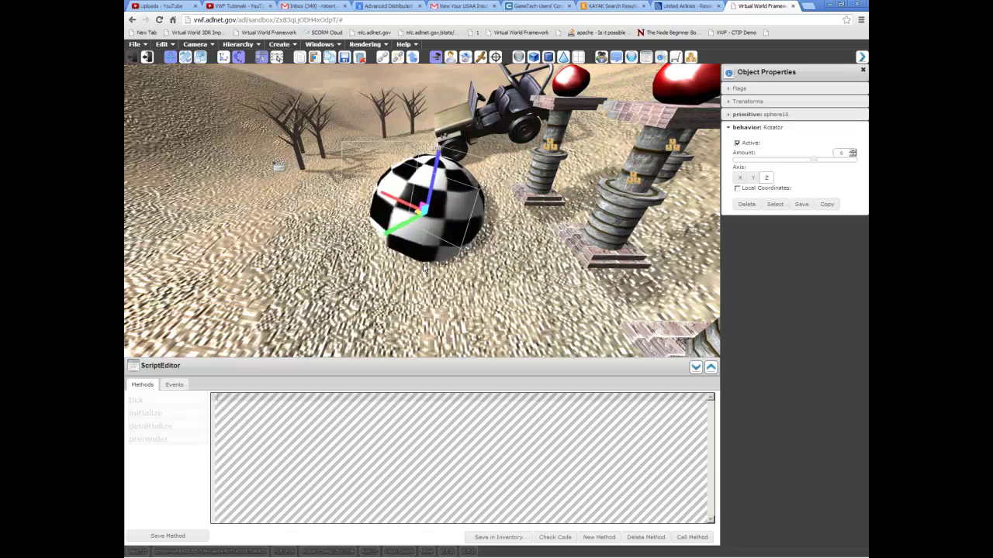
Step: Inspect a dead tree, then reselect the sphere and make its Rotator behavior the selected object
{"action": "right_click_drag", "start_coordinate": [424, 268], "coordinate": [299, 247]}
{"action": "scroll", "coordinate": [298, 247], "scroll_direction": "down", "scroll_amount": 8}
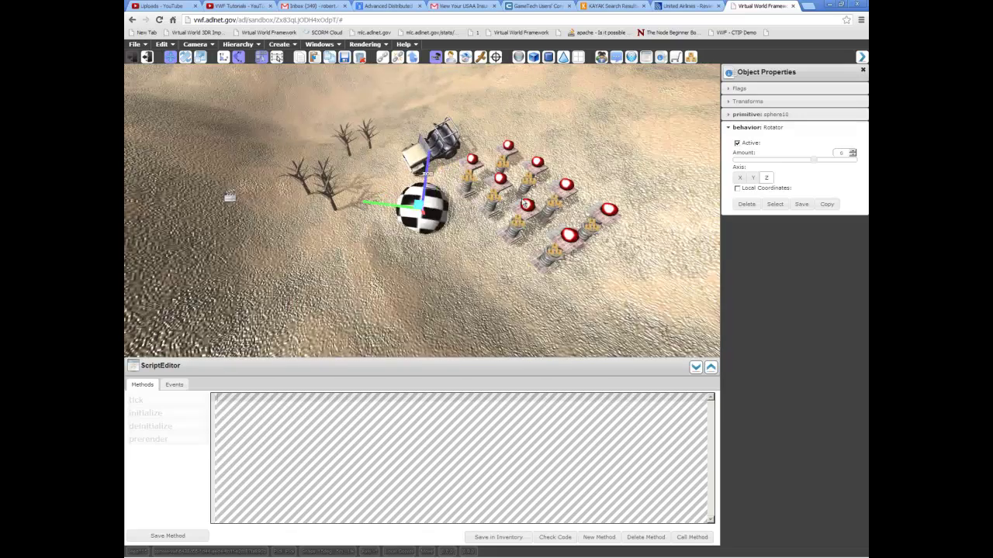
{"action": "left_click", "coordinate": [313, 155]}
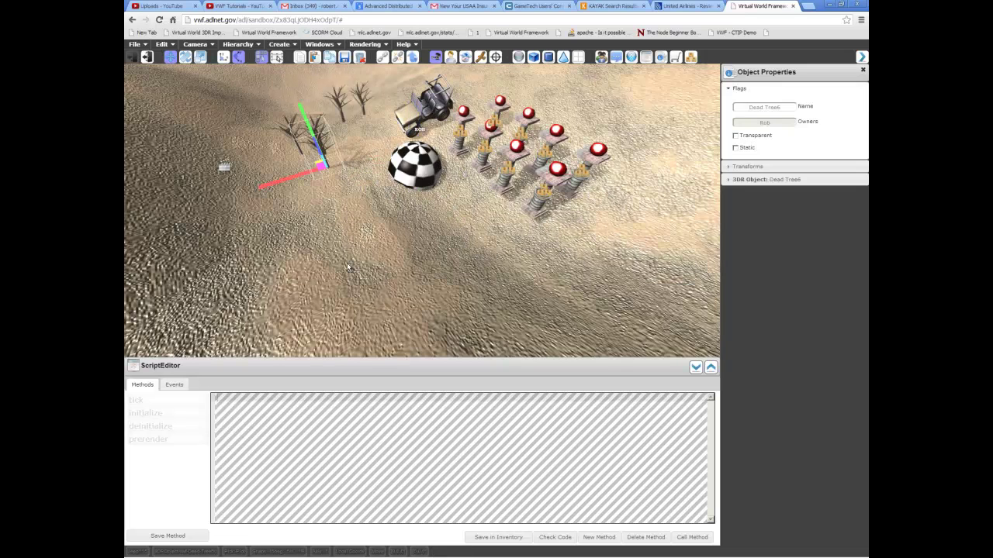
{"action": "right_click_drag", "start_coordinate": [347, 268], "coordinate": [344, 255]}
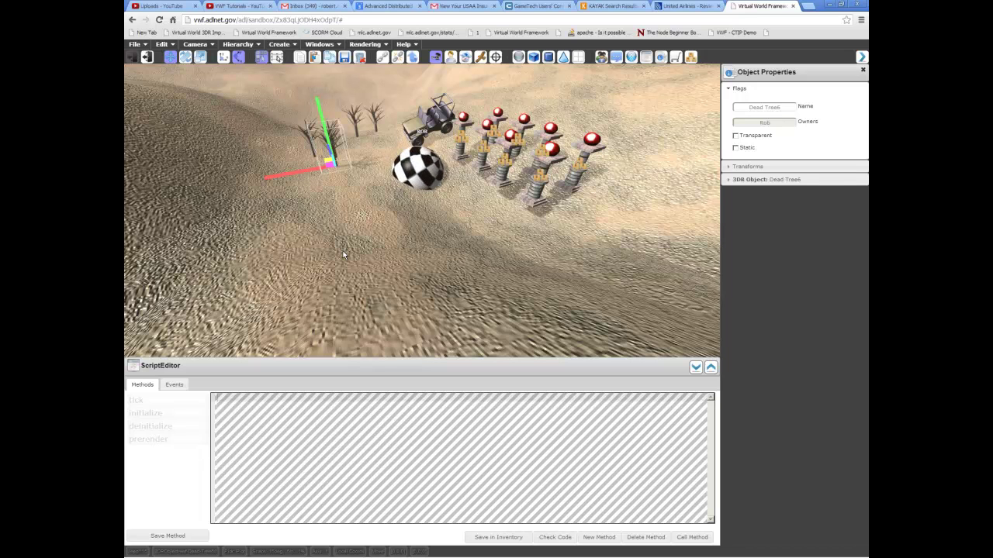
{"action": "left_click", "coordinate": [427, 171]}
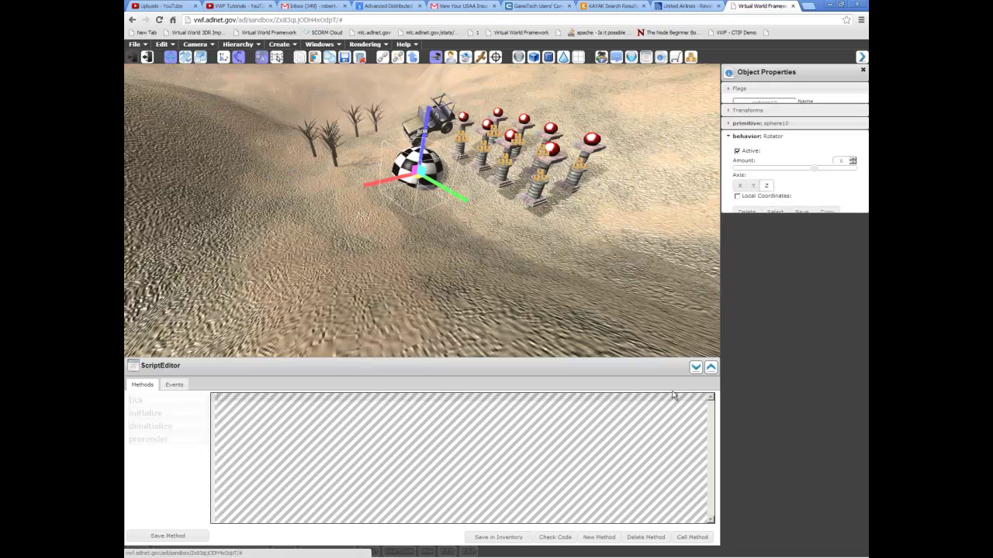
{"action": "left_click", "coordinate": [775, 204]}
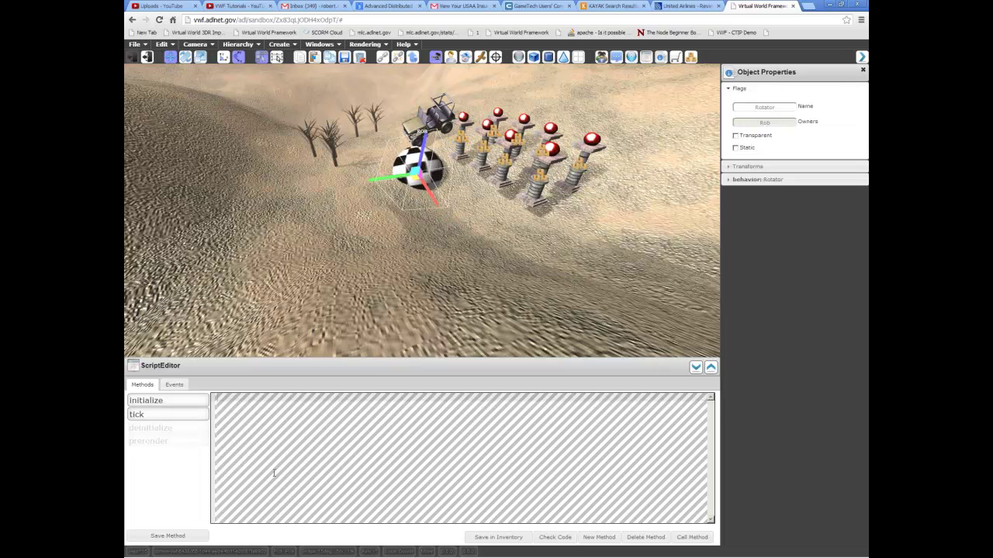
Step: Examine the Rotator's events and the code of its initialize and tick methods
{"action": "left_click", "coordinate": [174, 385]}
{"action": "left_click", "coordinate": [143, 385]}
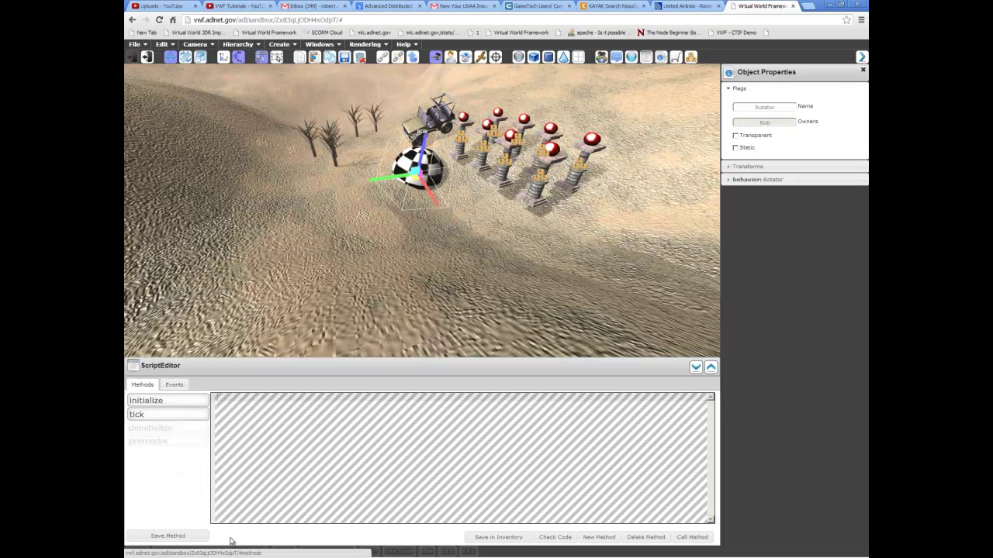
{"action": "left_click", "coordinate": [157, 401]}
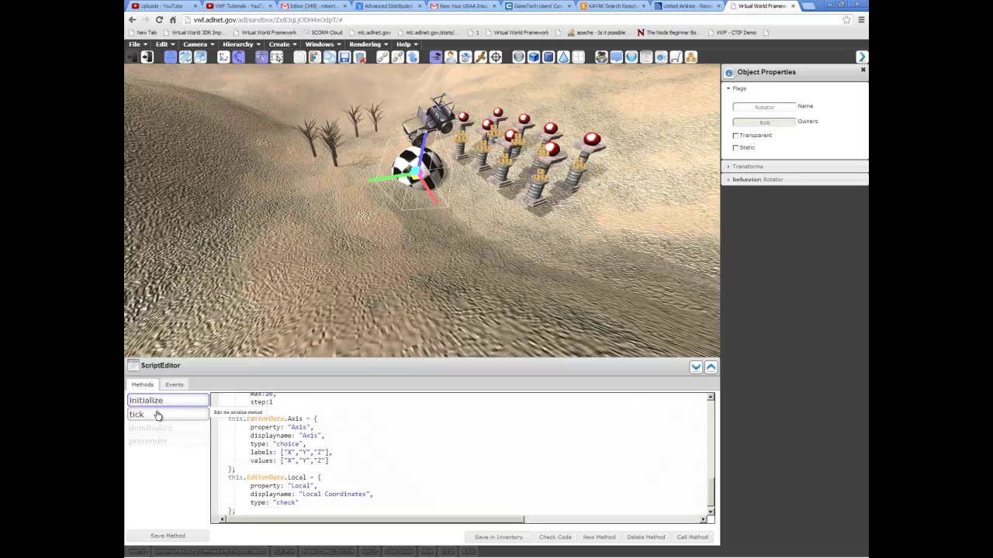
{"action": "left_click", "coordinate": [158, 415]}
{"action": "left_click", "coordinate": [156, 402]}
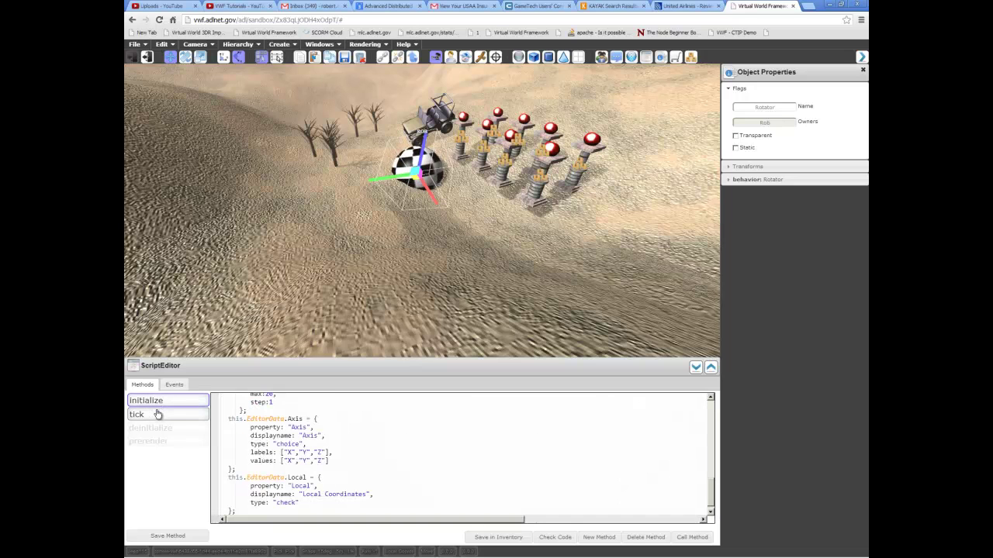
{"action": "left_click", "coordinate": [157, 415]}
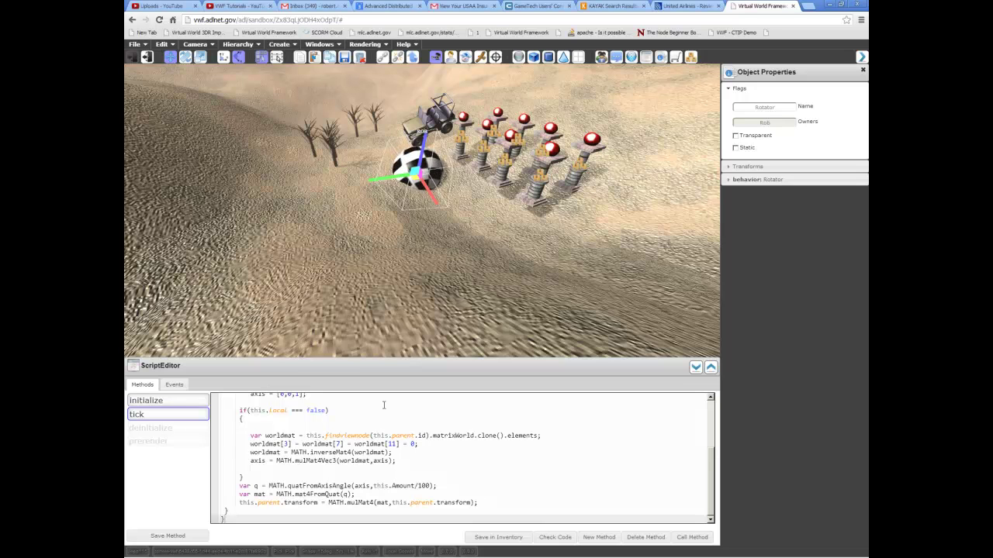
Step: Close the script editor and add the HyperLink behavior from the Global Inventory to the sphere
{"action": "right_click_drag", "start_coordinate": [444, 246], "coordinate": [411, 137]}
{"action": "left_click", "coordinate": [696, 366]}
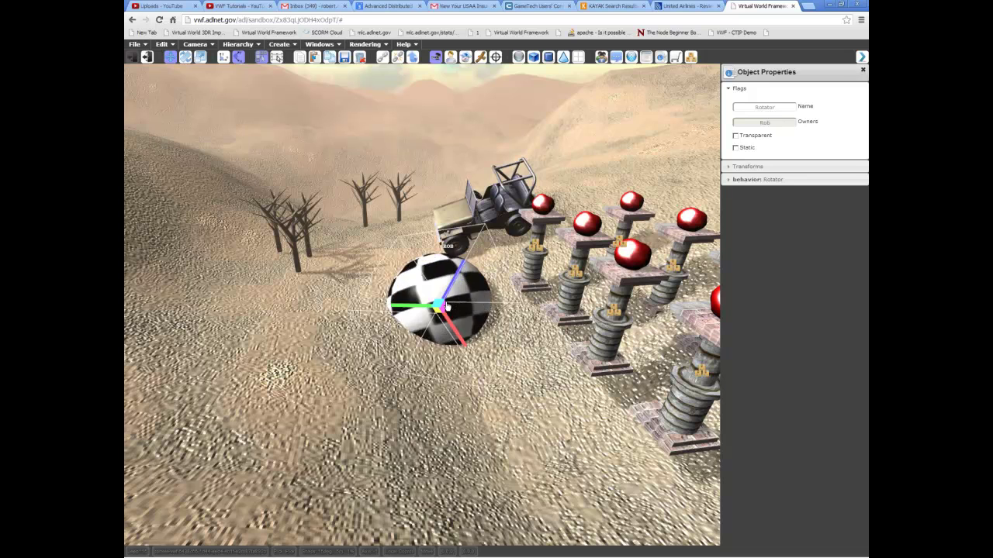
{"action": "left_click", "coordinate": [321, 45]}
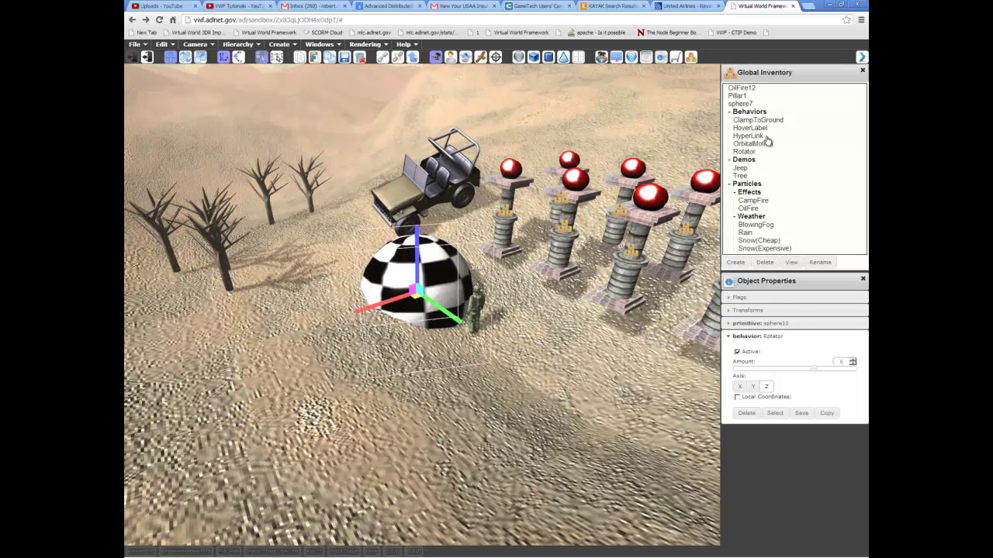
{"action": "left_click", "coordinate": [749, 135]}
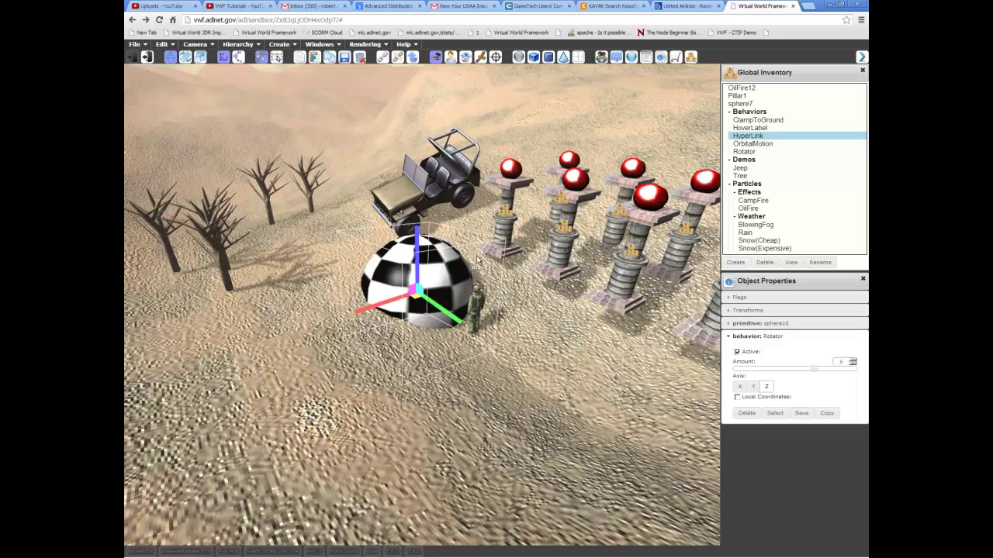
Step: Test the sphere's hyperlink outside selection mode, always allowing pop-ups from the site, and close the opened Google window
{"action": "left_click", "coordinate": [281, 65]}
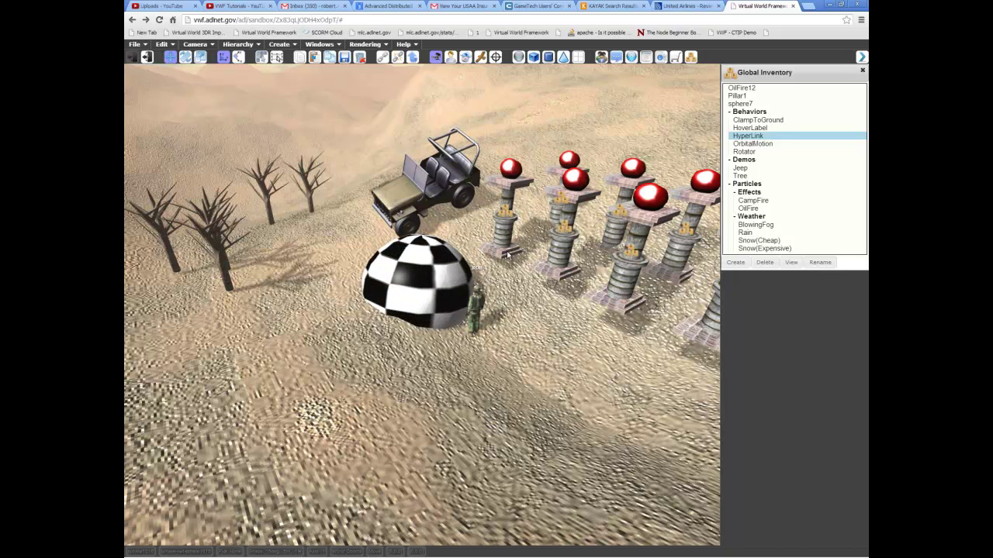
{"action": "left_click", "coordinate": [468, 280]}
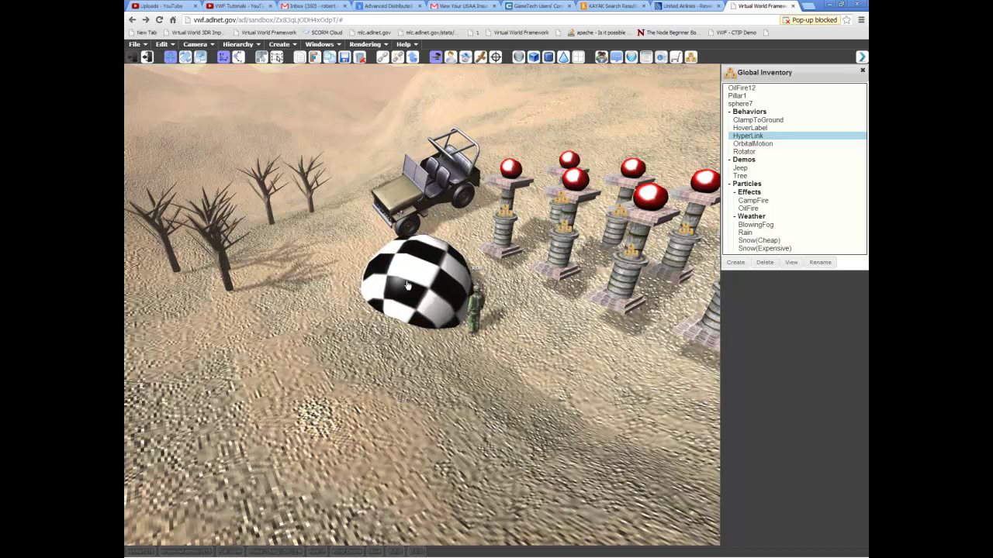
{"action": "left_click", "coordinate": [811, 22]}
{"action": "left_click", "coordinate": [743, 56]}
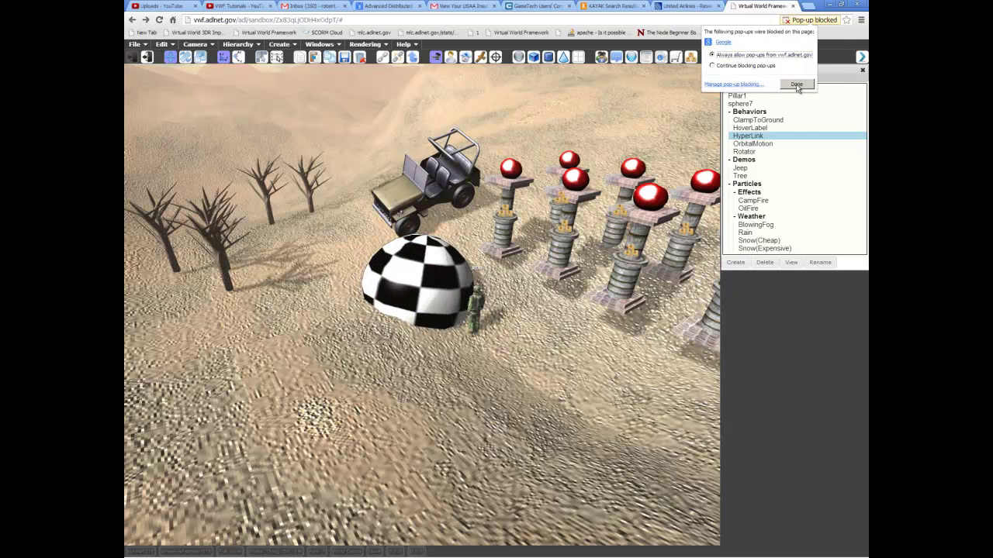
{"action": "left_click", "coordinate": [799, 82]}
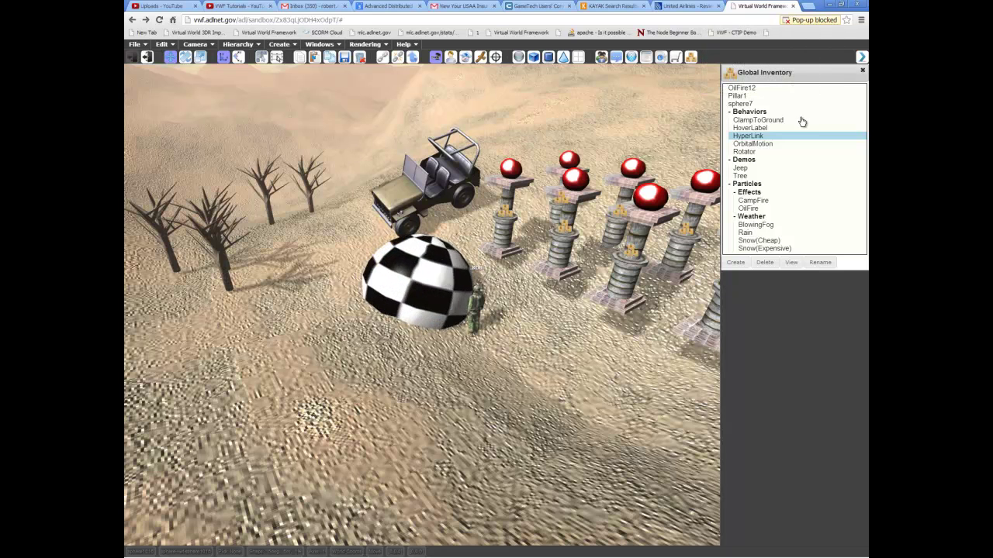
{"action": "left_click", "coordinate": [421, 286]}
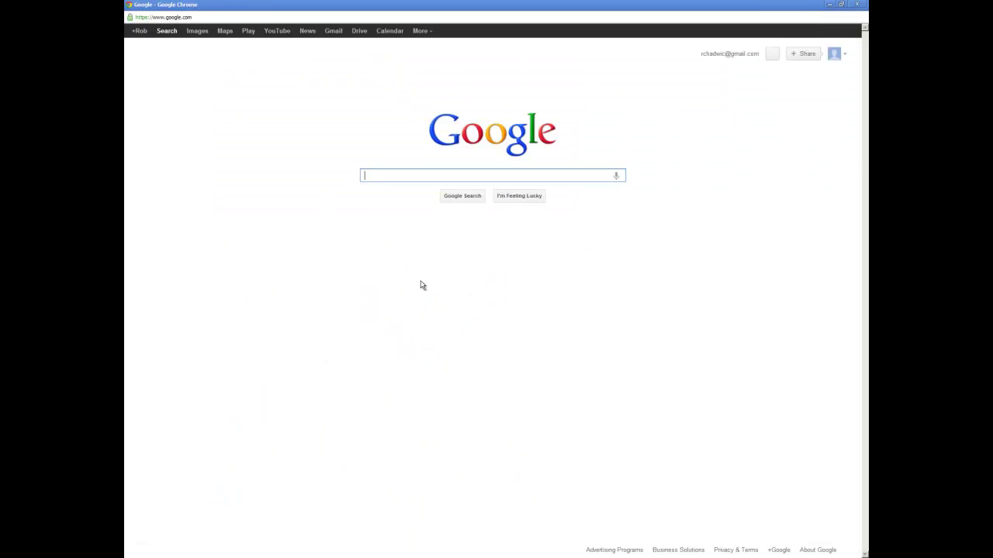
{"action": "left_click", "coordinate": [866, 3]}
Step: Reselect the sphere and show the properties of its HyperLink behavior
{"action": "middle_click_drag", "start_coordinate": [570, 280], "coordinate": [561, 320]}
{"action": "key", "text": "space"}
{"action": "left_click", "coordinate": [448, 290]}
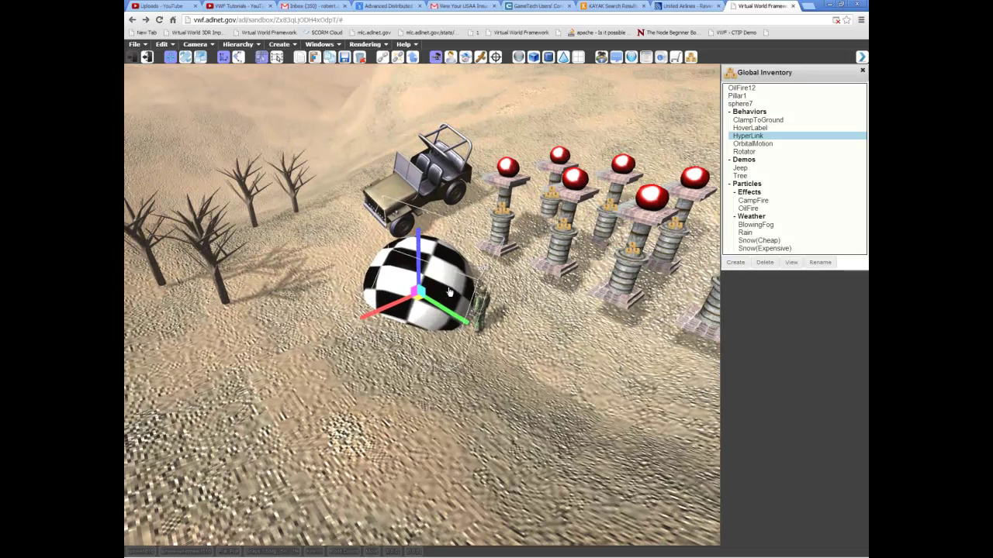
{"action": "left_click", "coordinate": [661, 57]}
{"action": "left_click", "coordinate": [756, 206]}
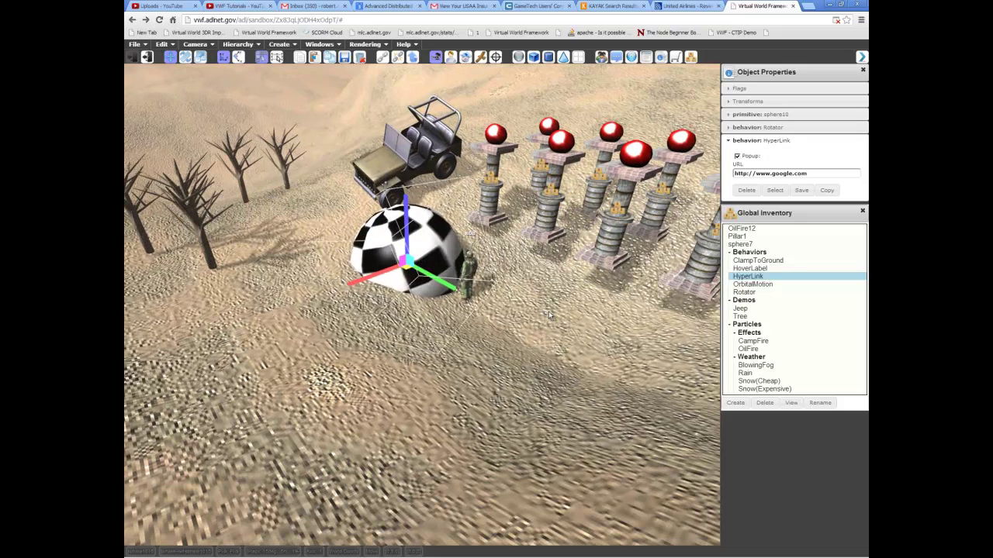
Step: Delete the sphere and create a box primitive on the terrain beside the avatar
{"action": "key", "text": "Delete"}
{"action": "middle_click_drag", "start_coordinate": [293, 210], "coordinate": [325, 235]}
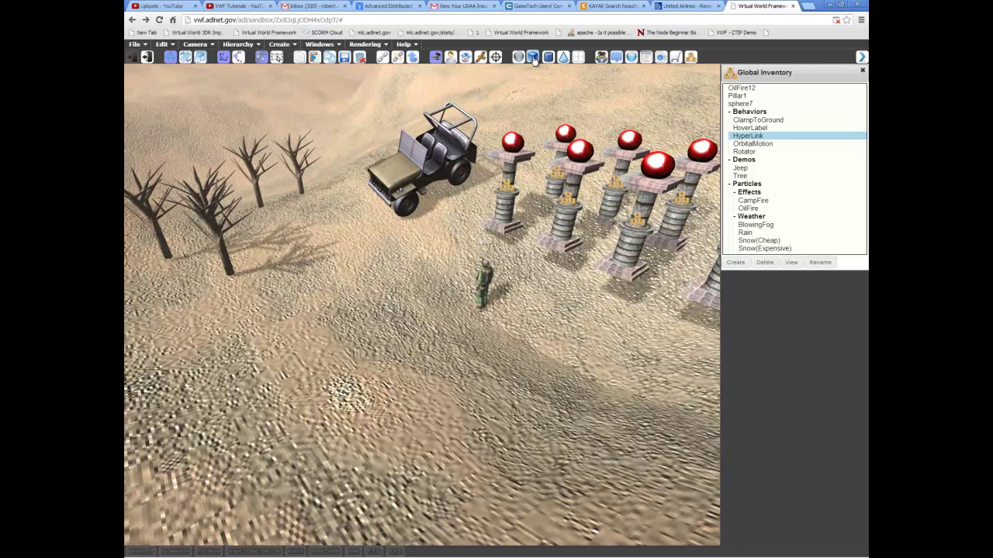
{"action": "left_click", "coordinate": [425, 299]}
{"action": "scroll", "coordinate": [431, 295], "scroll_direction": "up", "scroll_amount": 5}
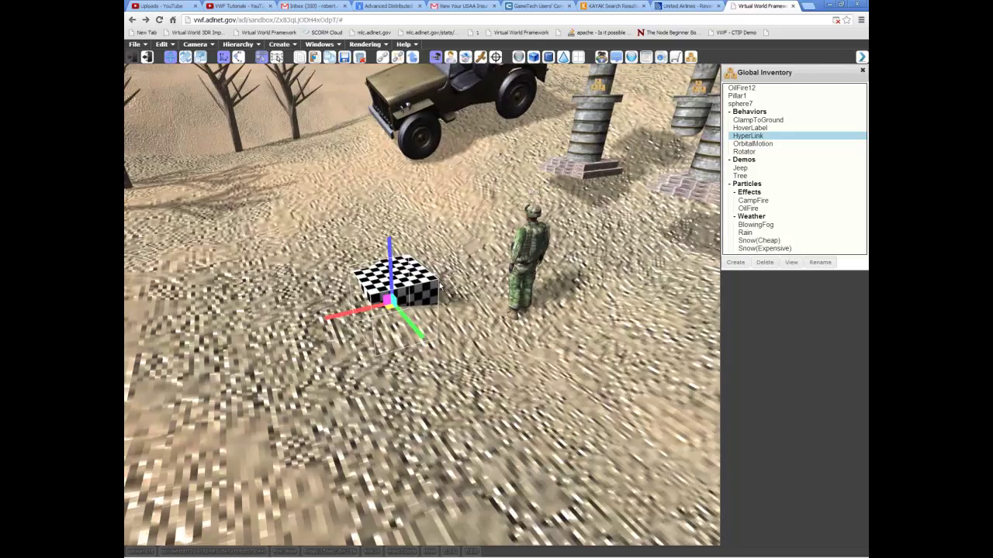
{"action": "left_click_drag", "start_coordinate": [431, 222], "coordinate": [432, 218]}
{"action": "middle_click_drag", "start_coordinate": [432, 218], "coordinate": [508, 217]}
{"action": "scroll", "coordinate": [522, 223], "scroll_direction": "down", "scroll_amount": 4}
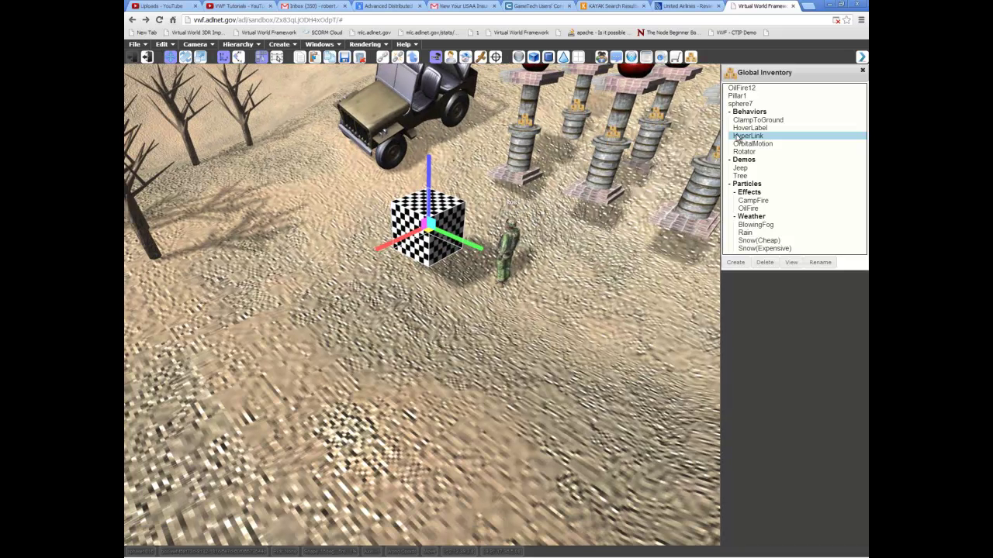
Step: Add a new blank behavior to the box
{"action": "left_click", "coordinate": [281, 45]}
{"action": "mouse_move", "coordinate": [290, 74]}
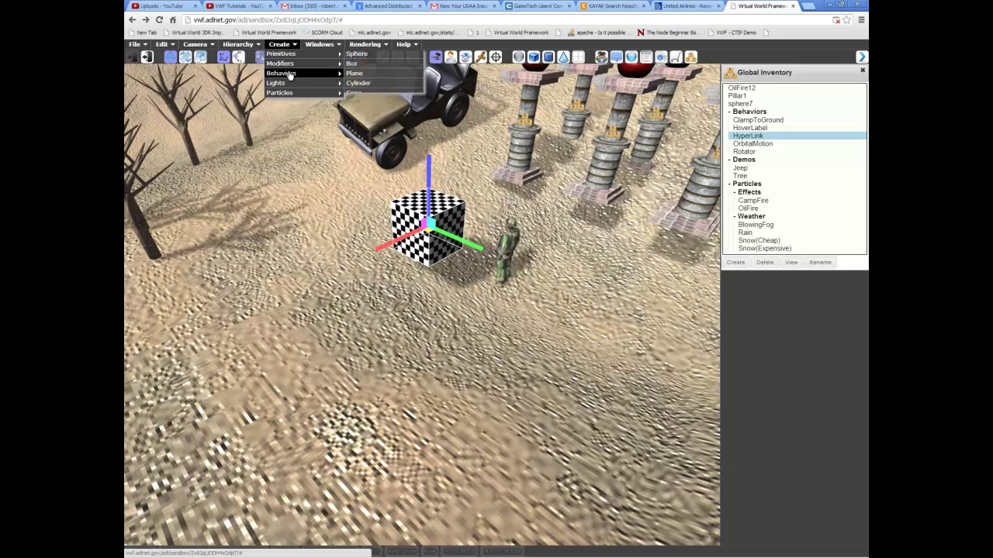
{"action": "left_click", "coordinate": [367, 73]}
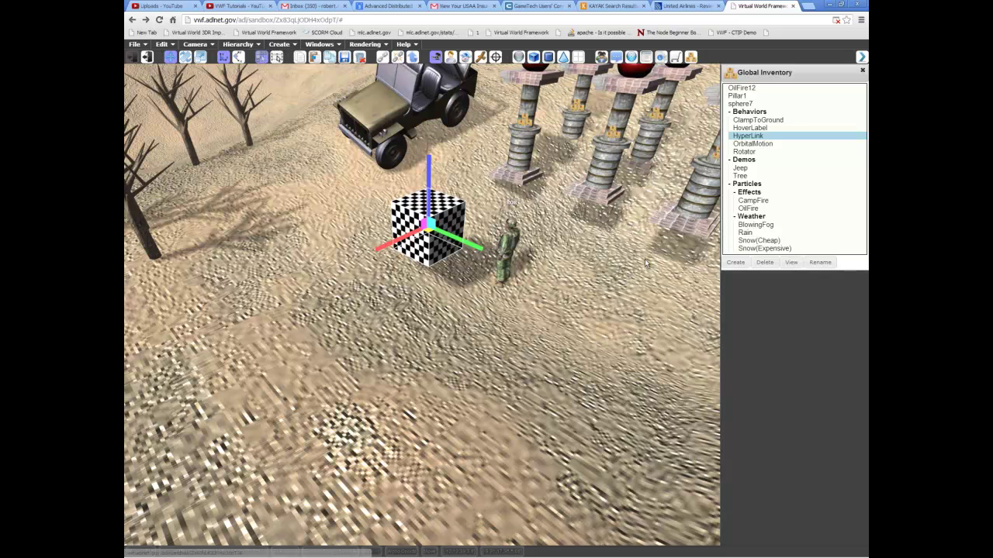
Step: Select the box's new behavior through its object properties and open the script editor for it
{"action": "left_click", "coordinate": [661, 57]}
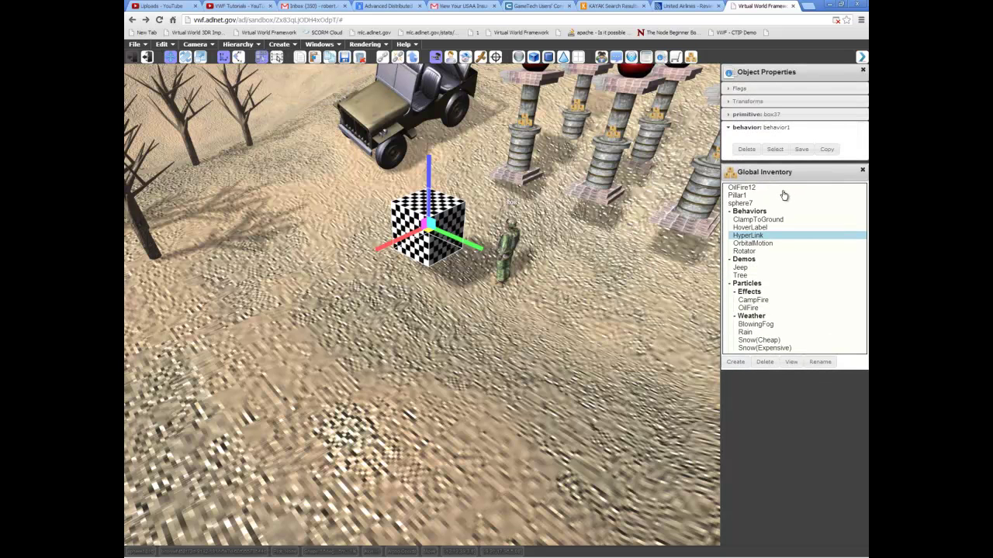
{"action": "left_click", "coordinate": [775, 150]}
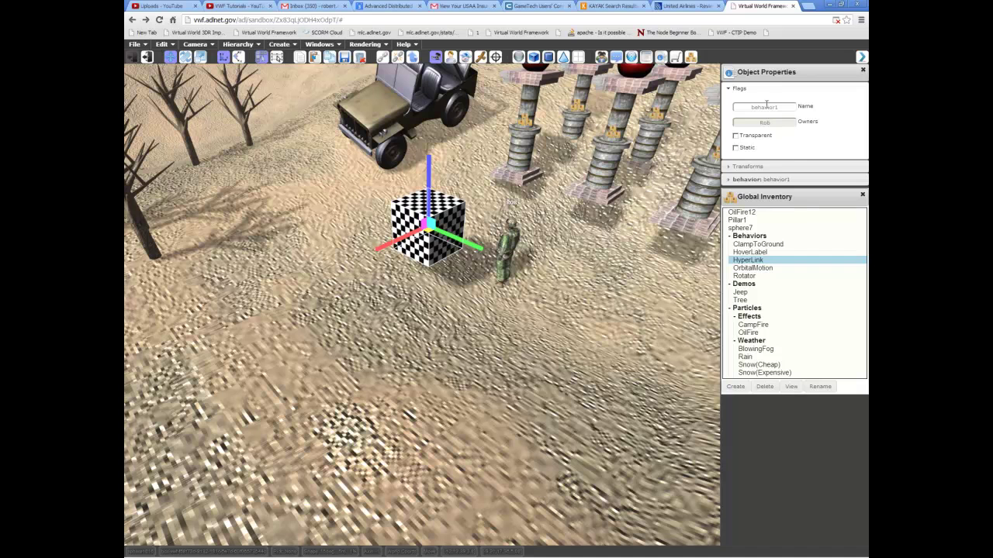
{"action": "left_click", "coordinate": [645, 57]}
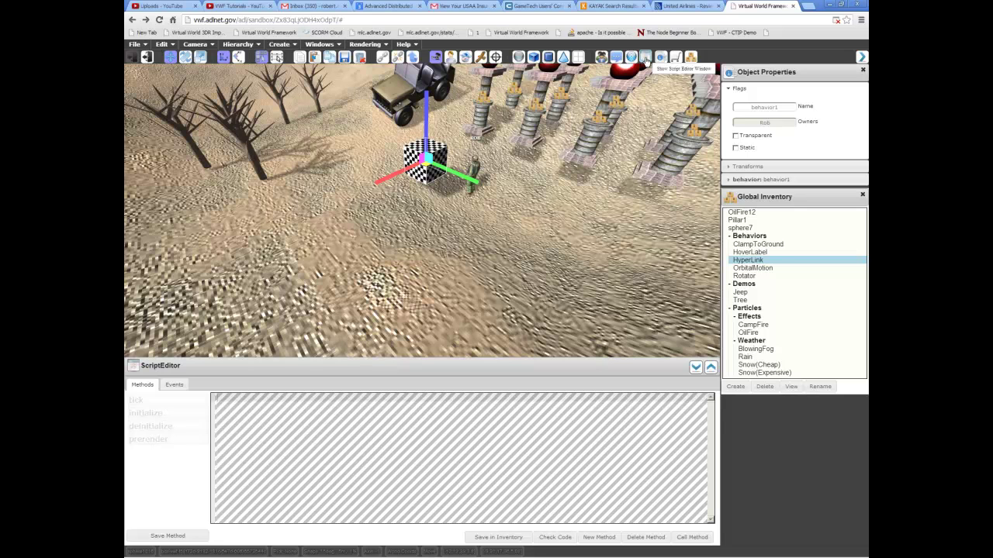
{"action": "middle_click_drag", "start_coordinate": [535, 191], "coordinate": [539, 187]}
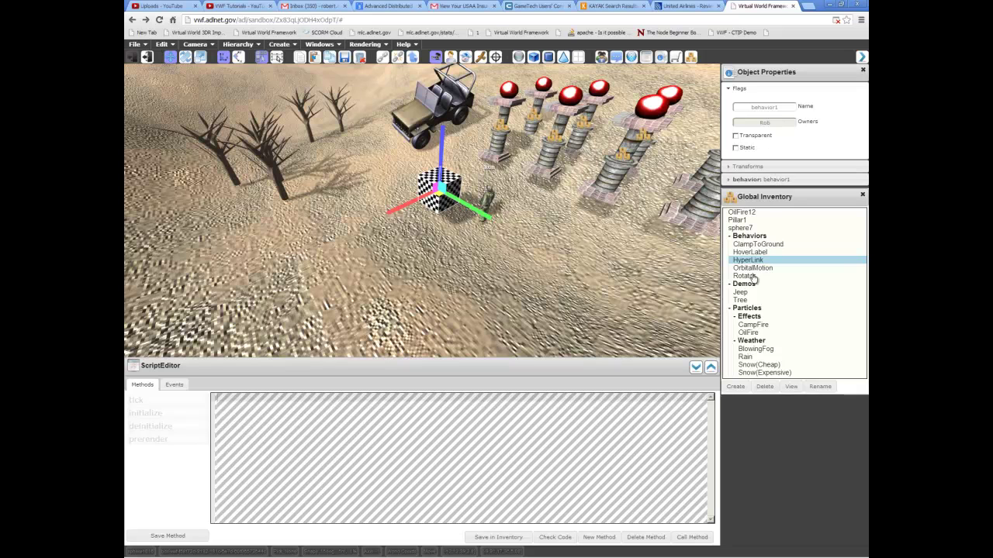